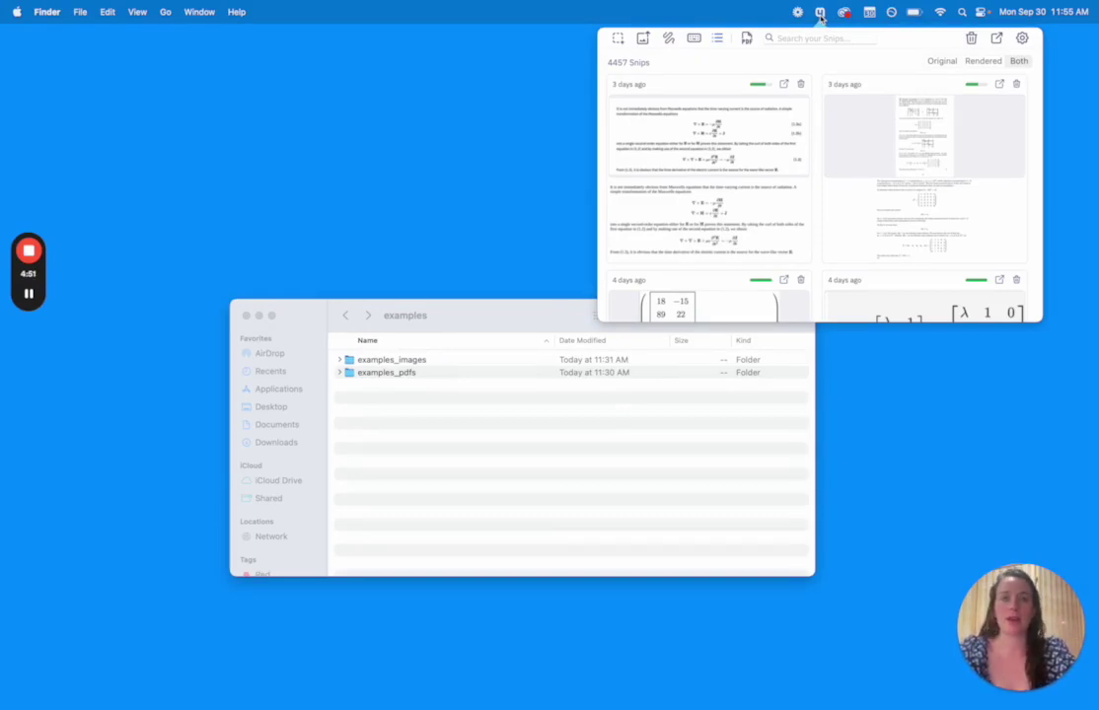
# Switch the Snipping Tool panel to PDF conversion and open the examples_pdfs folder in Finder
pyautogui.click(746, 39)
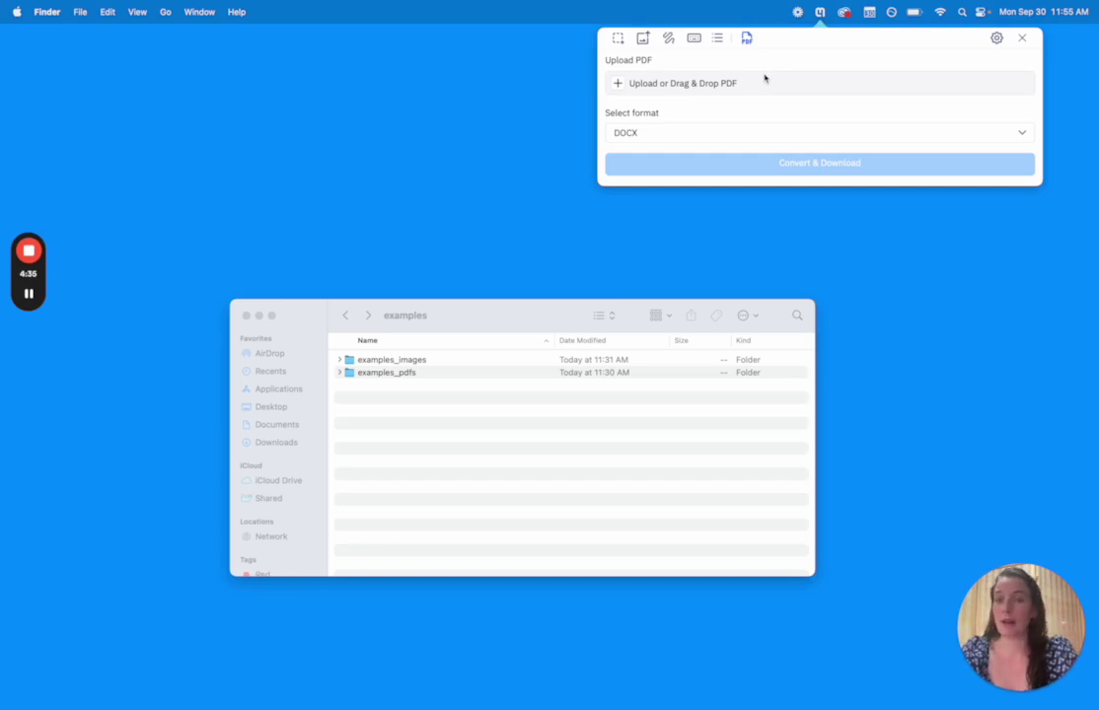
pyautogui.click(431, 399)
pyautogui.doubleClick(399, 373)
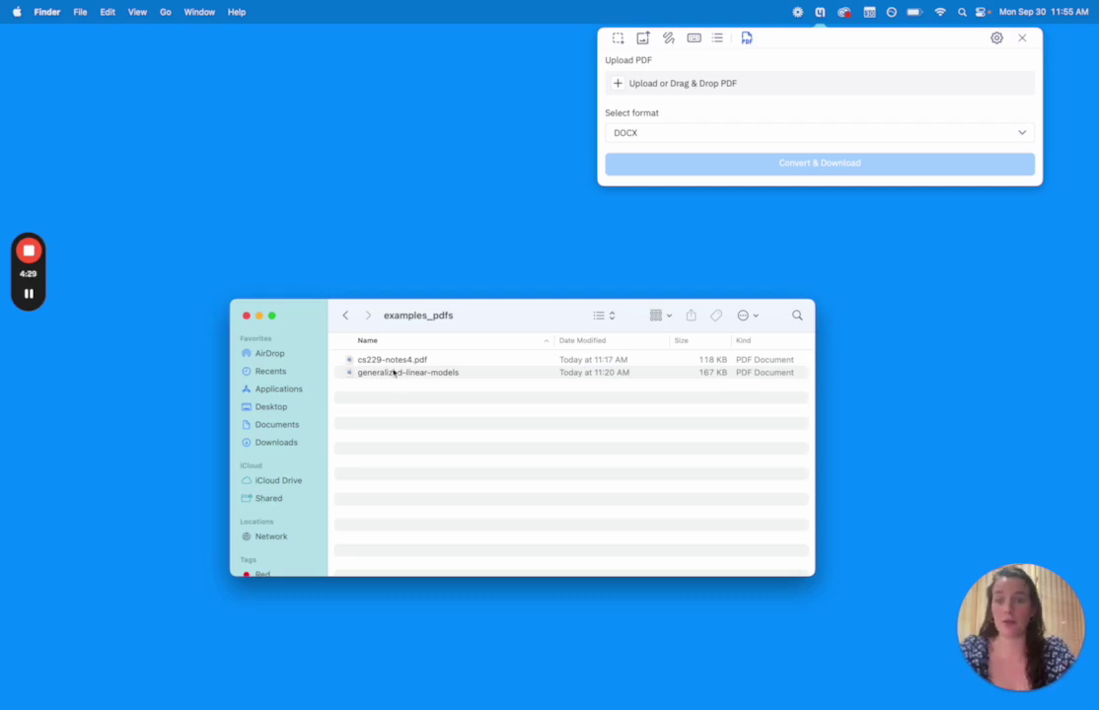
# Upload cs229-notes4.pdf and generalized-linear-models.pdf to the converter and convert both to DOCX
pyautogui.click(389, 360)
pyautogui.keyDown('shift'); pyautogui.click(386, 372); pyautogui.keyUp('shift')
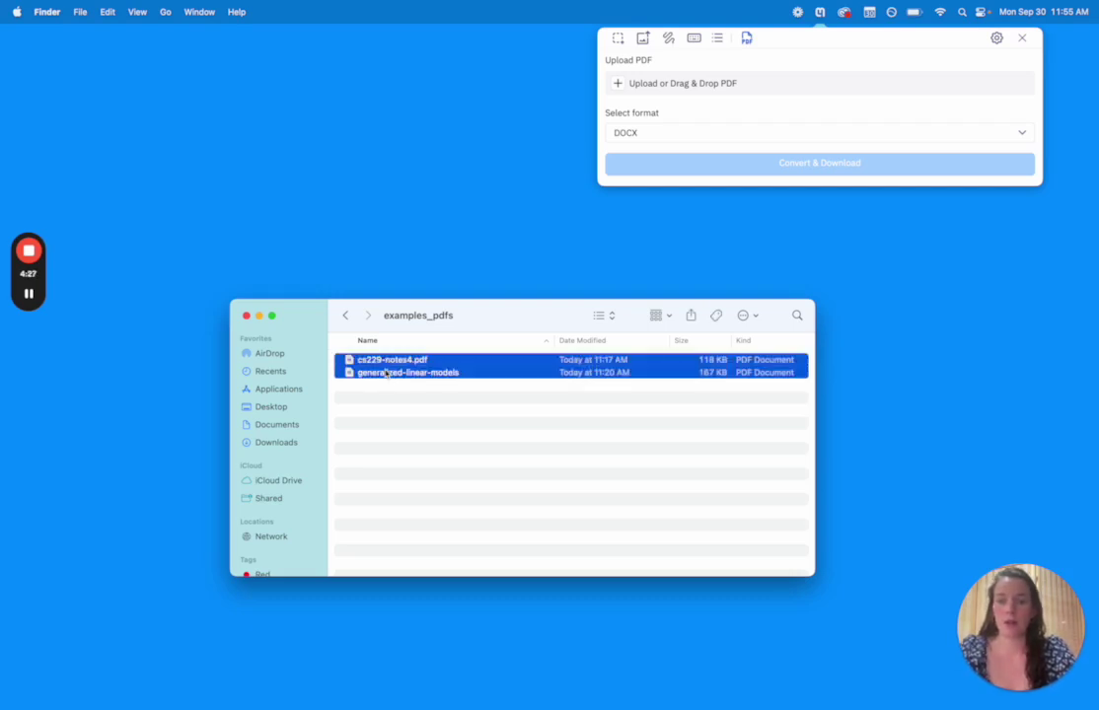
pyautogui.moveTo(386, 373); pyautogui.dragTo(708, 84)
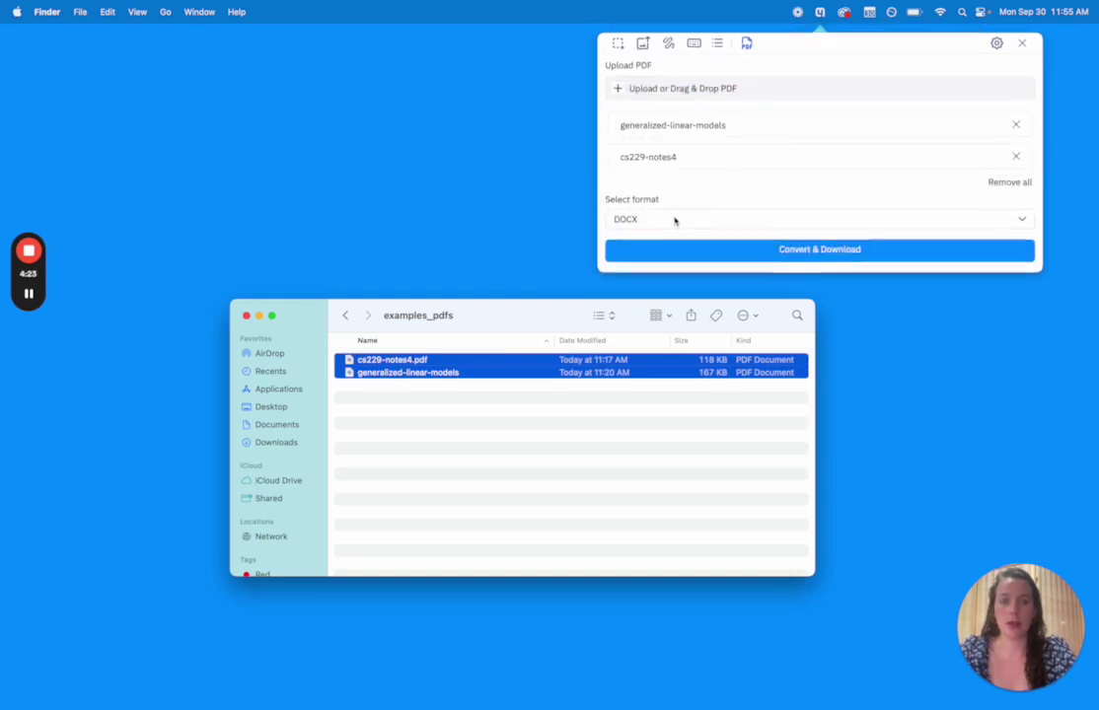
pyautogui.click(675, 221)
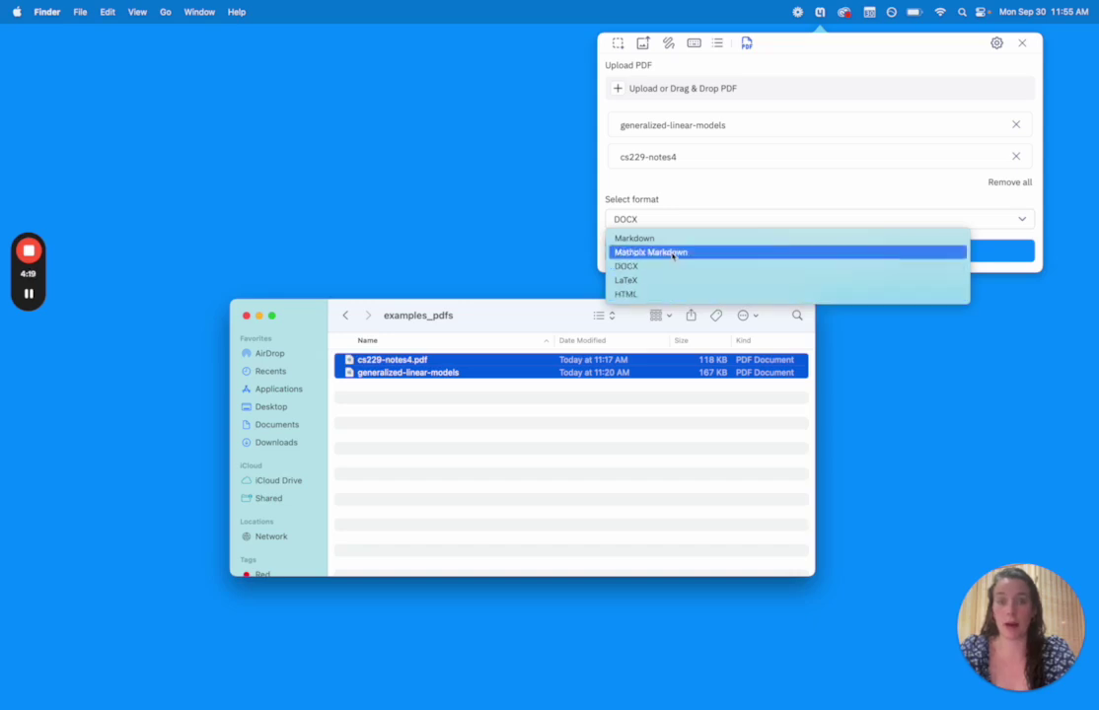
pyautogui.click(668, 202)
pyautogui.click(674, 250)
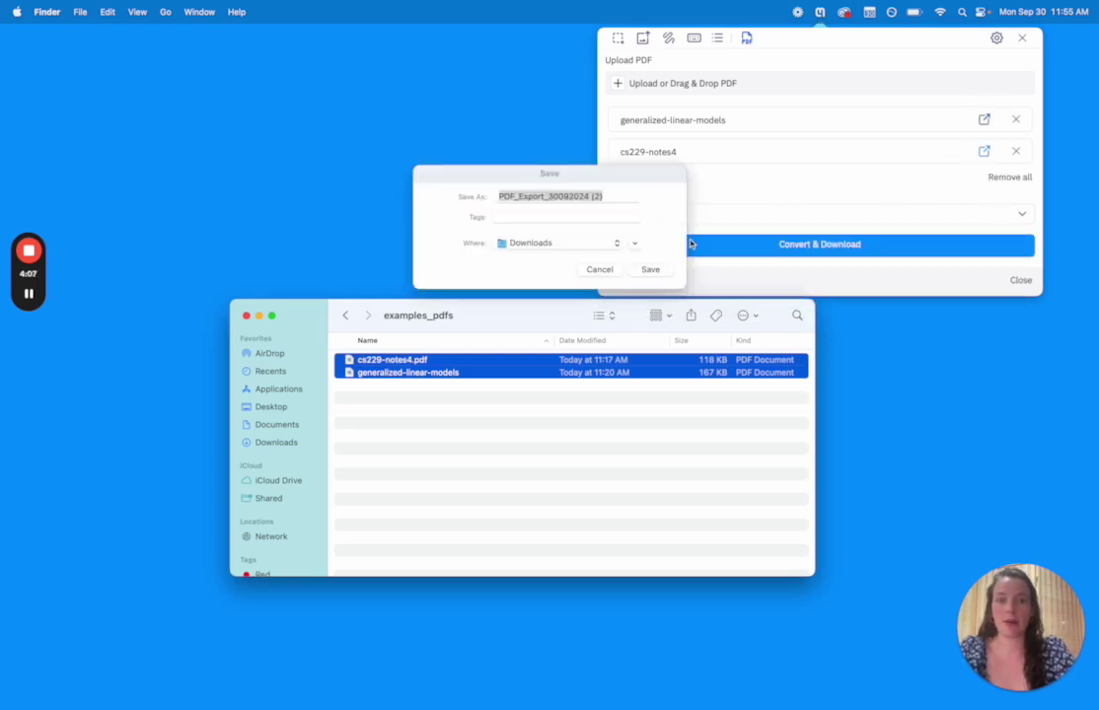
# Save PDF_Export_30092024 (2) to Downloads, unzip it, and preview cs229-notes4.docx
pyautogui.click(650, 270)
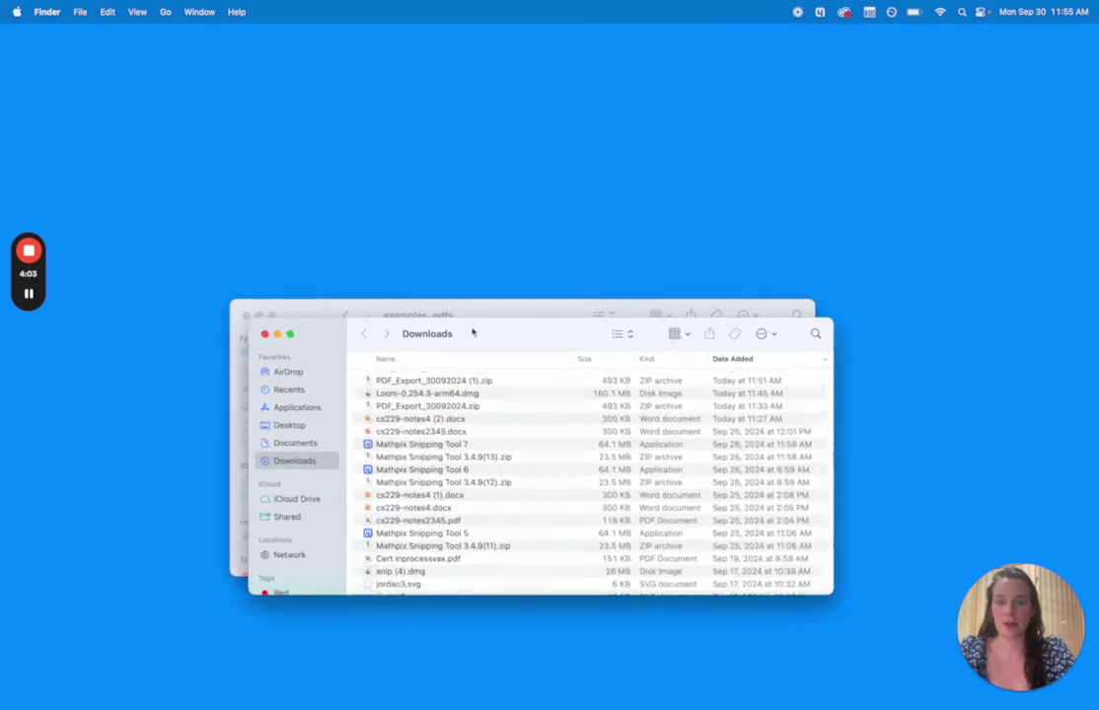
pyautogui.doubleClick(409, 379)
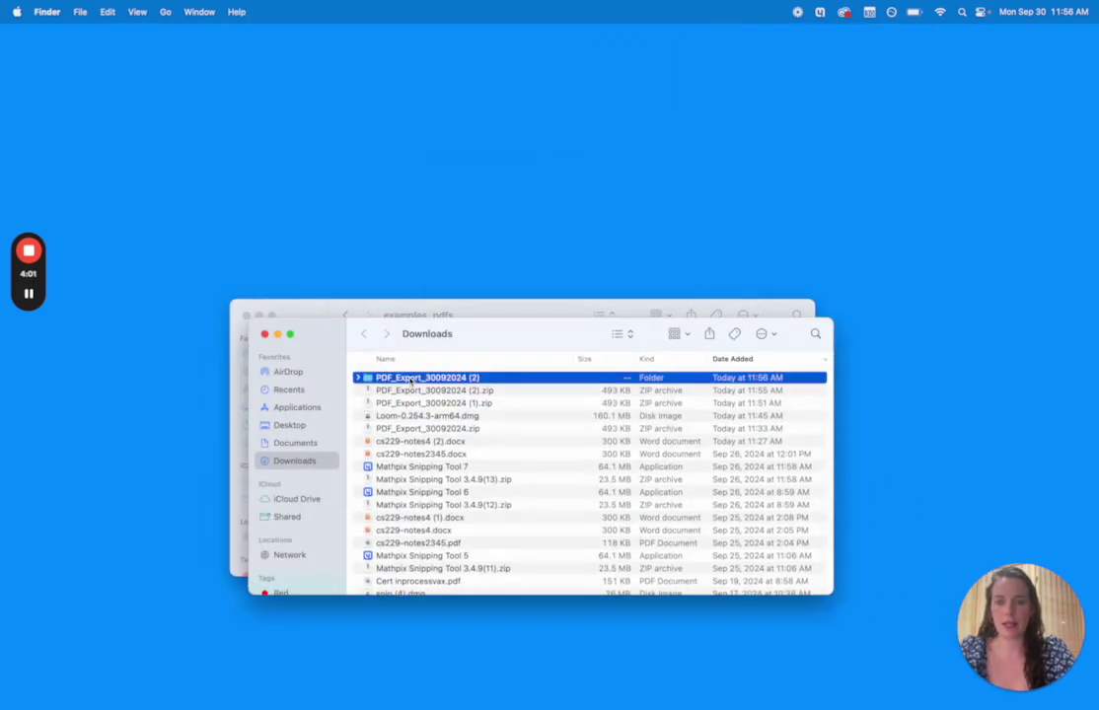
pyautogui.doubleClick(407, 379)
pyautogui.click(407, 377)
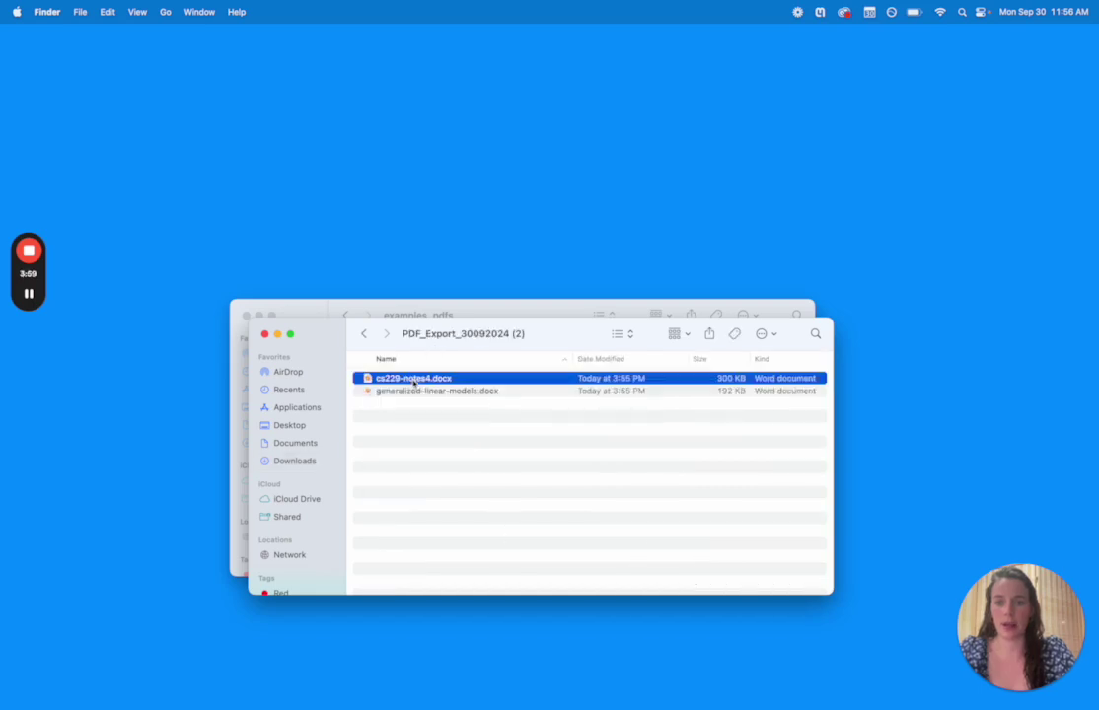
pyautogui.press('space')
pyautogui.press('space')
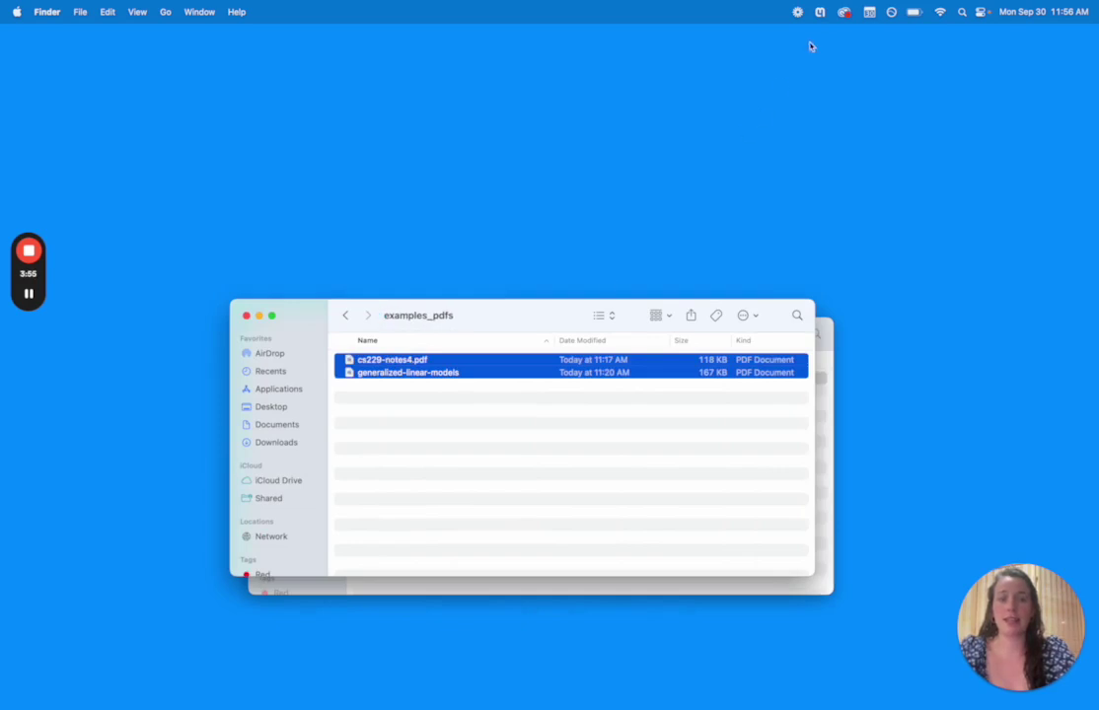
# Open generalized-linear-models in Snip Web and log in with a saved account
pyautogui.click(820, 12)
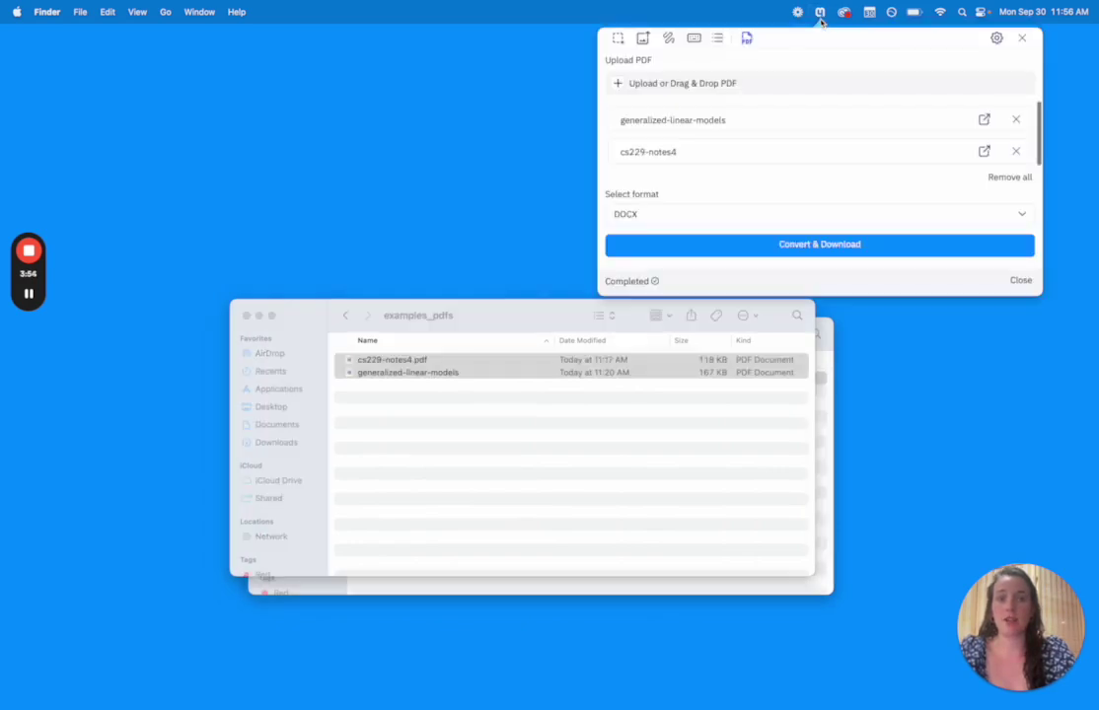
pyautogui.click(984, 120)
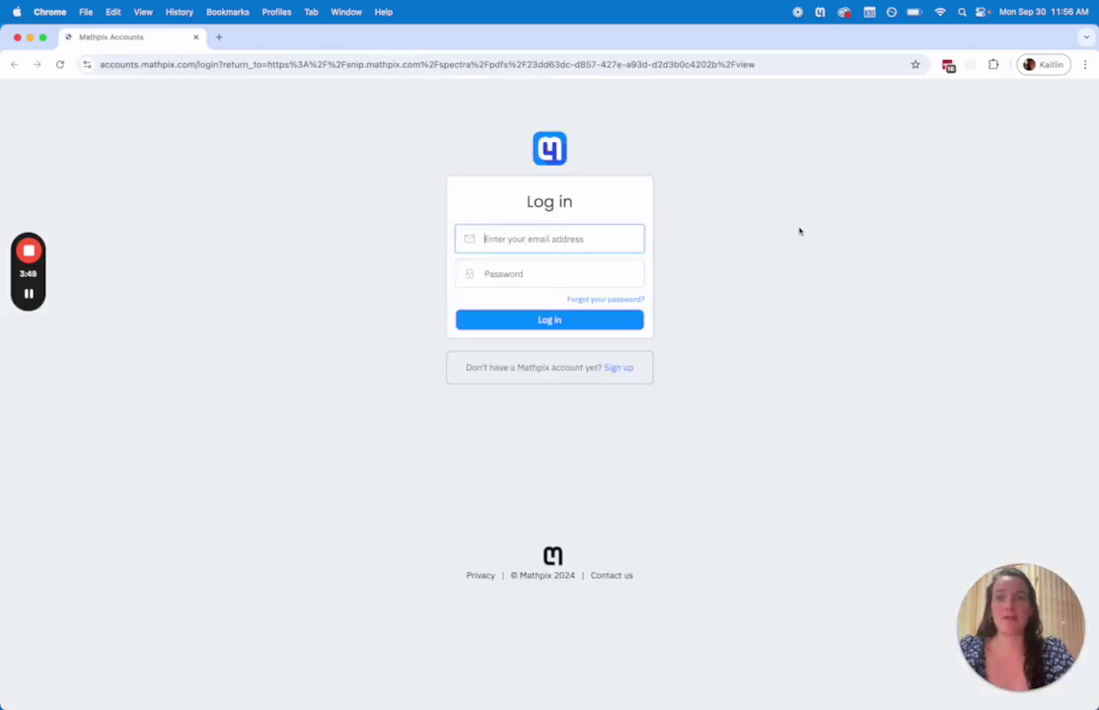
pyautogui.click(523, 239)
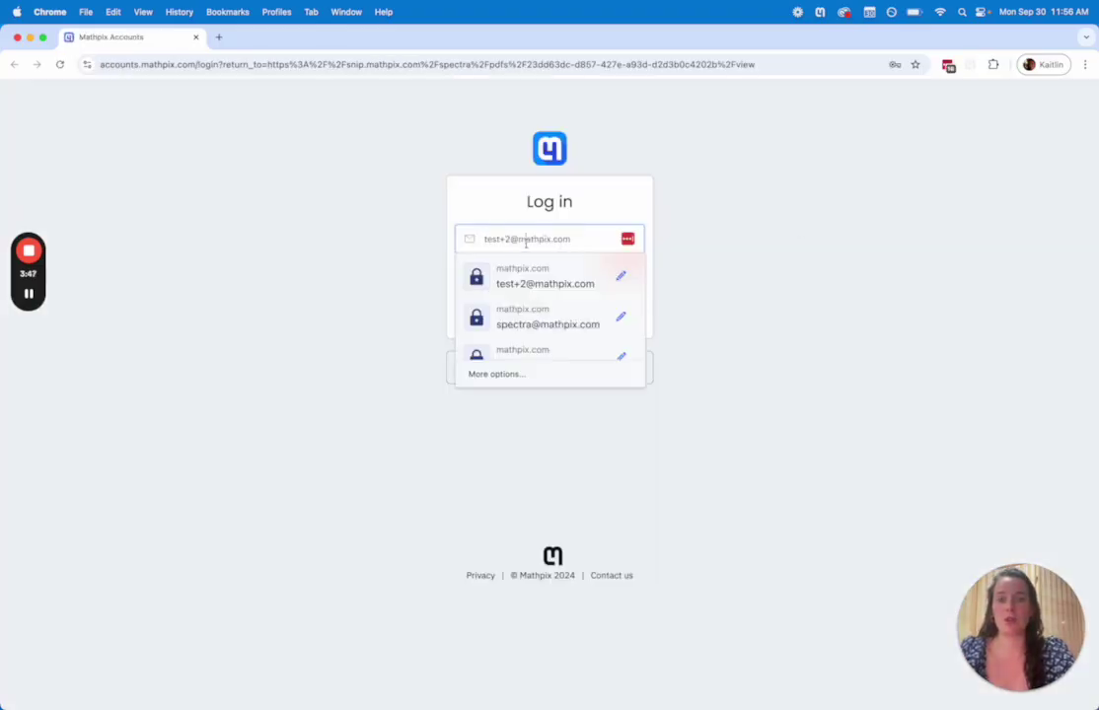
pyautogui.scroll(-4, 534, 309)
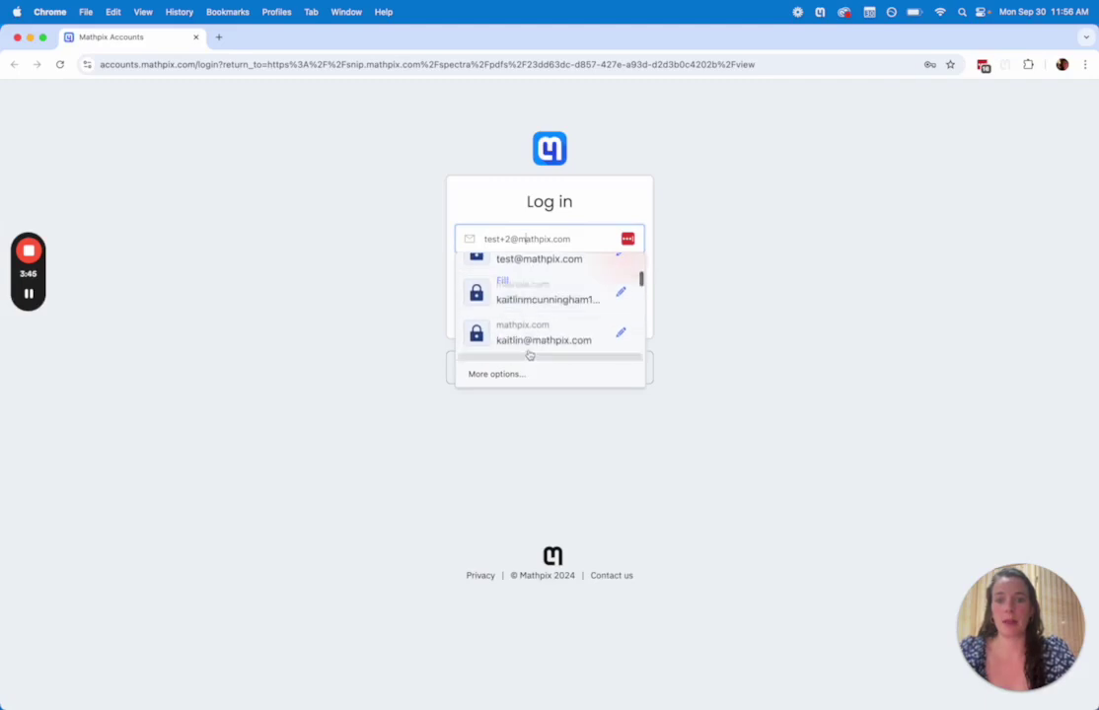
pyautogui.click(527, 332)
pyautogui.click(529, 325)
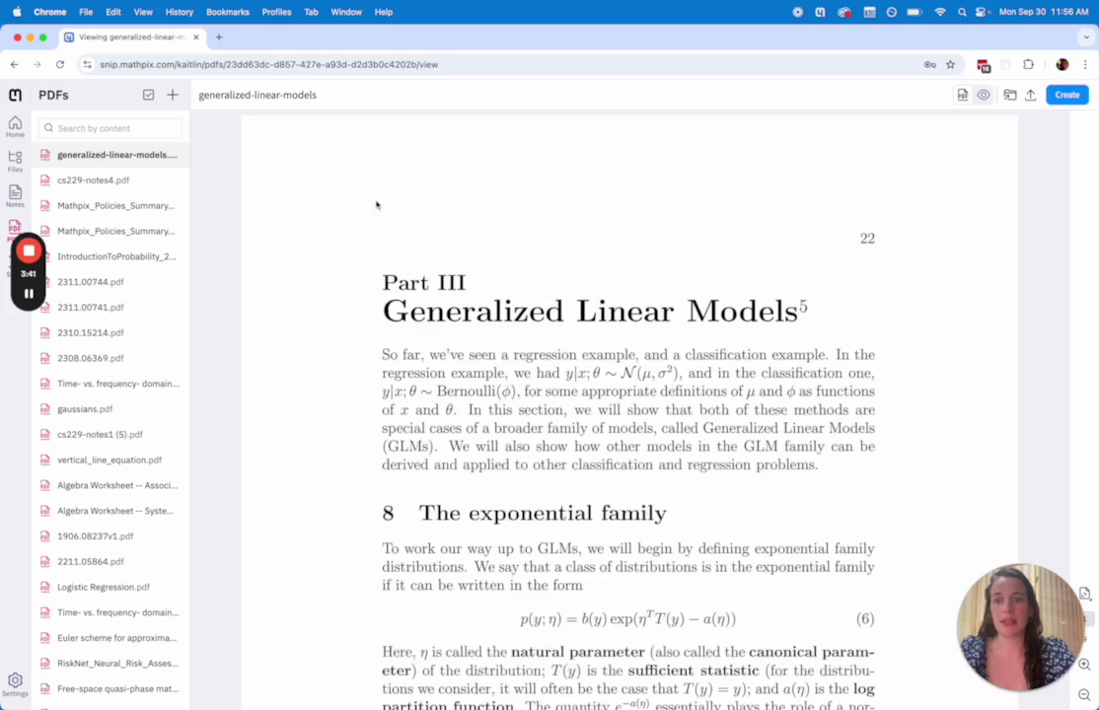
# Show generalized-linear-models as its MMD-converted rendering, then reopen the Snipping Tool panel
pyautogui.scroll(-15, 529, 232)
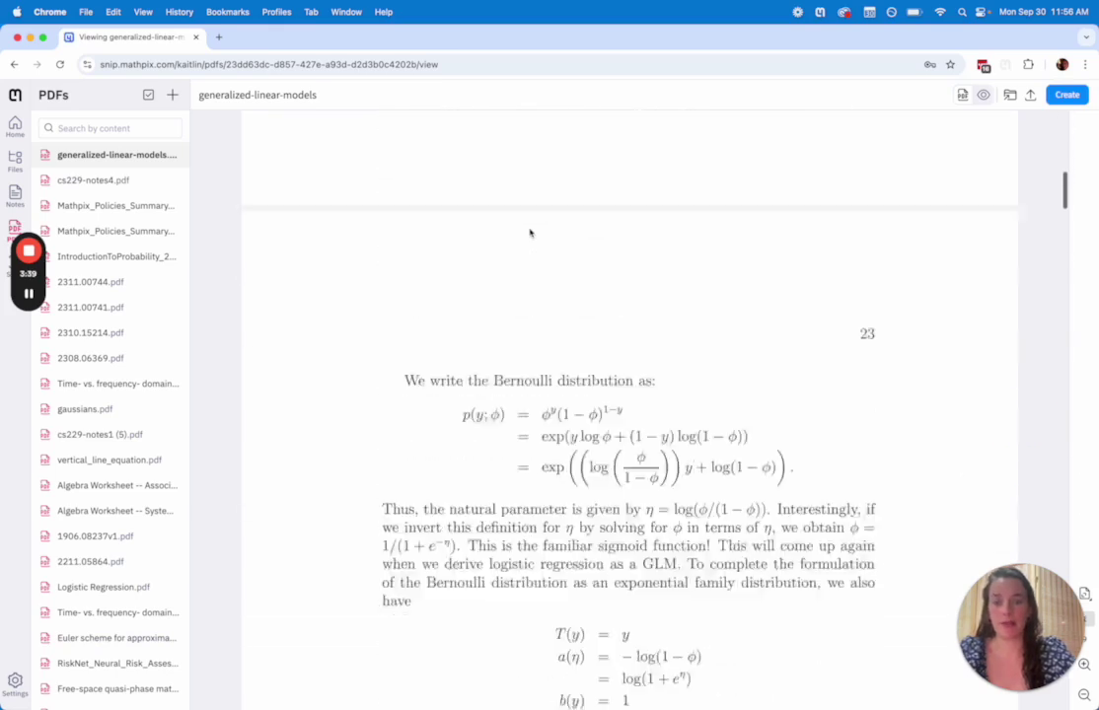
pyautogui.scroll(10, 530, 233)
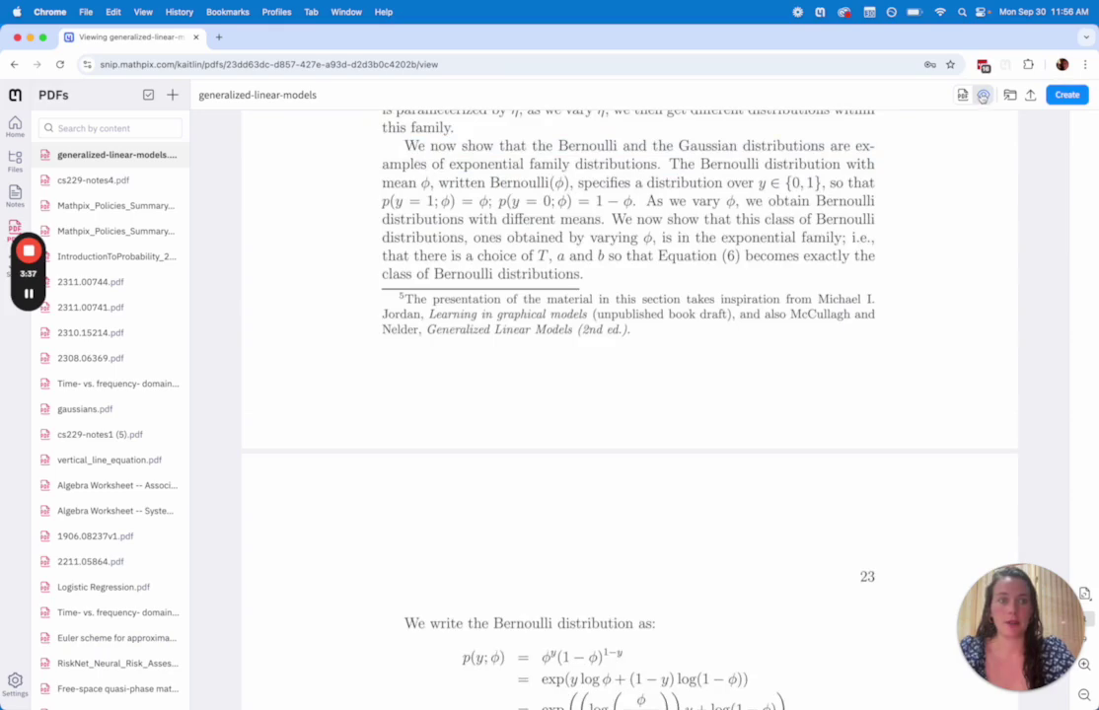
pyautogui.click(983, 95)
pyautogui.scroll(-10, 766, 217)
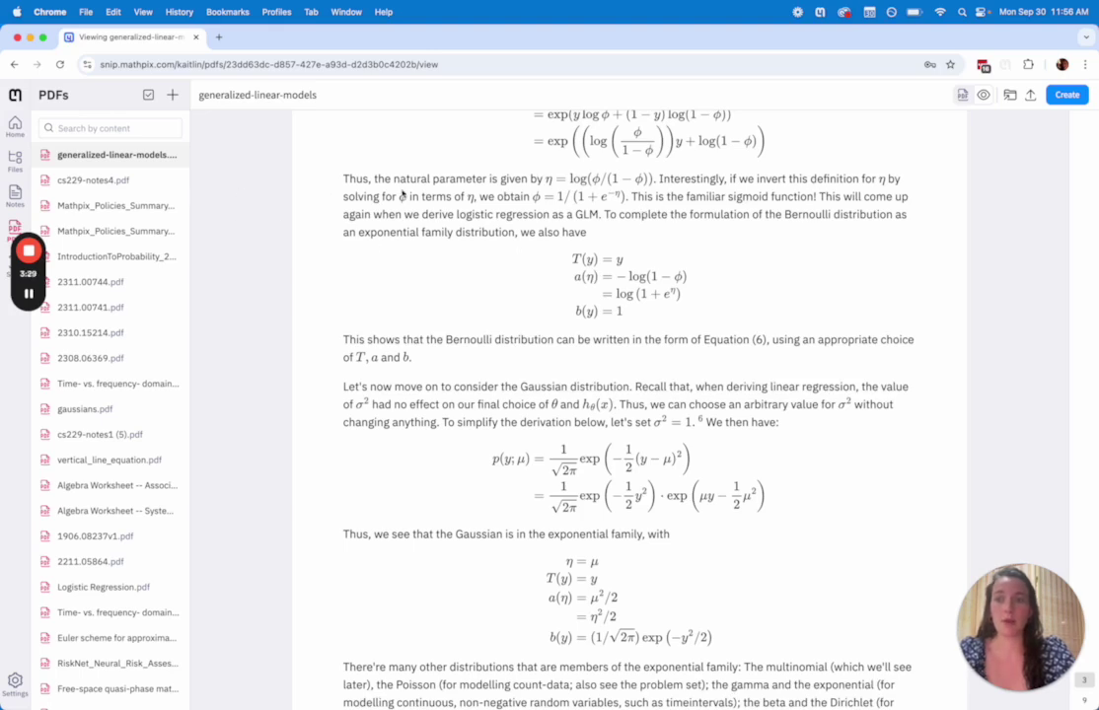
pyautogui.click(820, 12)
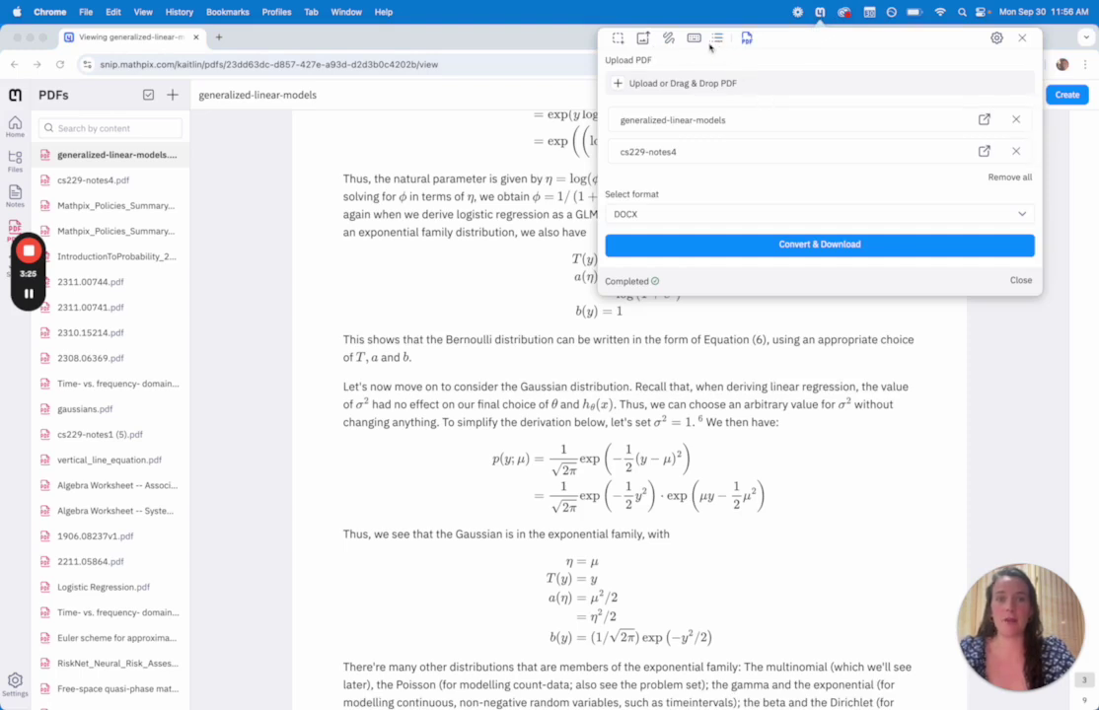
# Upload all five jordan PNGs from Documents/examples/examples_images as new snips
pyautogui.click(641, 40)
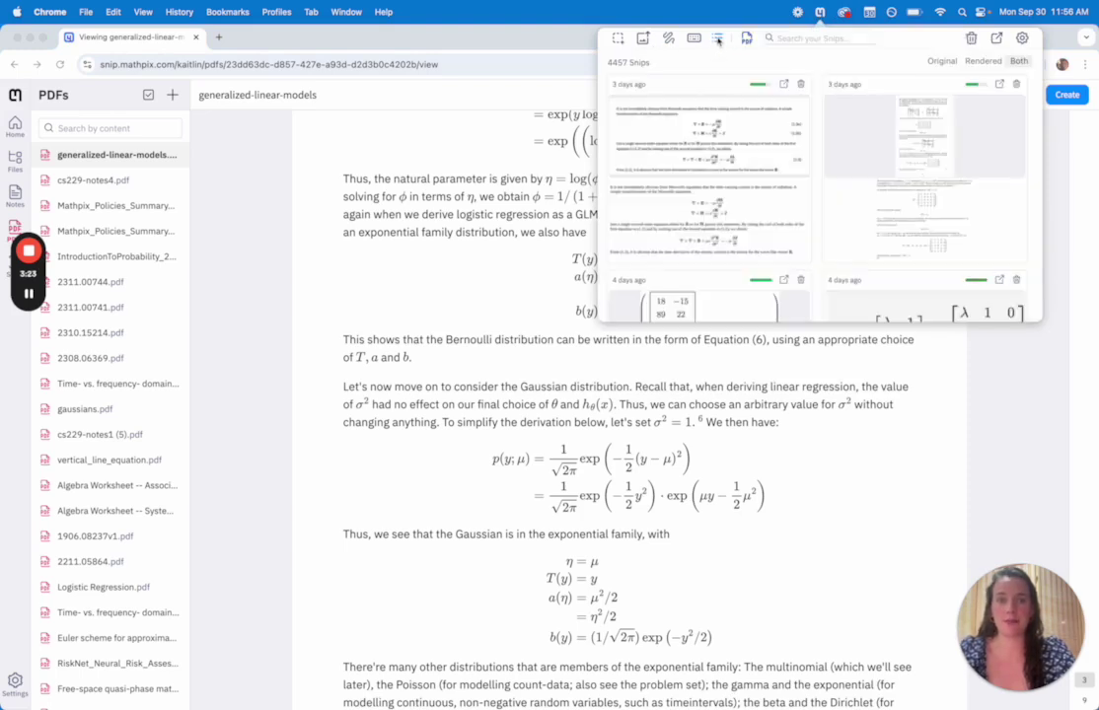
pyautogui.click(642, 39)
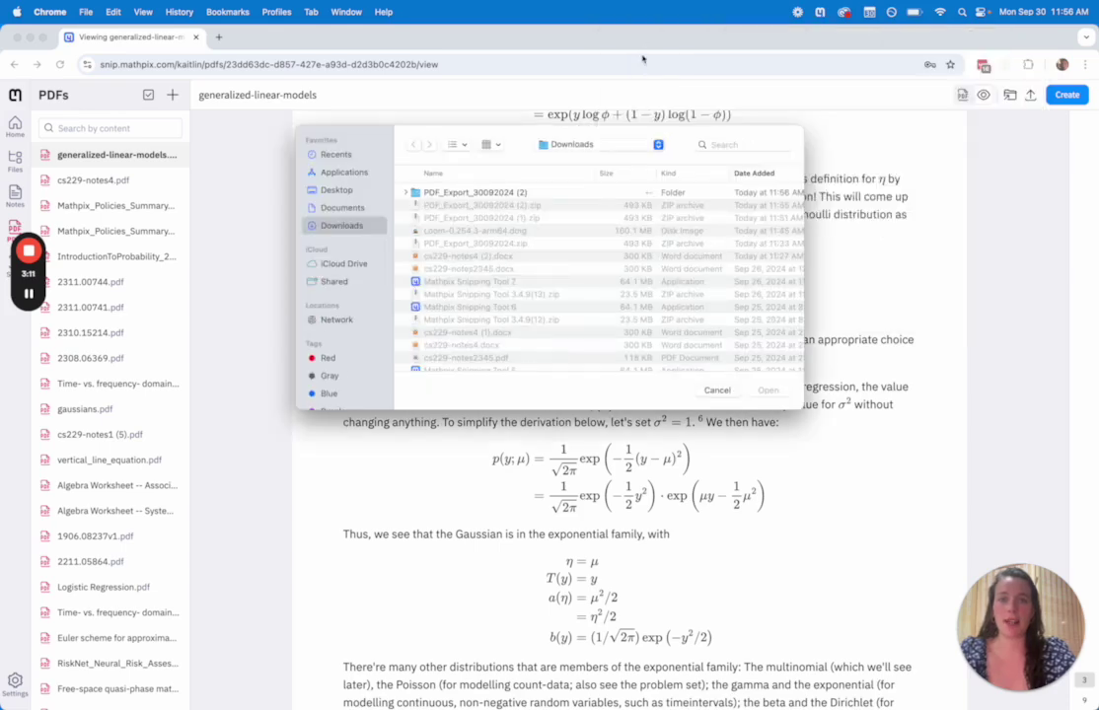
pyautogui.click(343, 208)
pyautogui.doubleClick(468, 205)
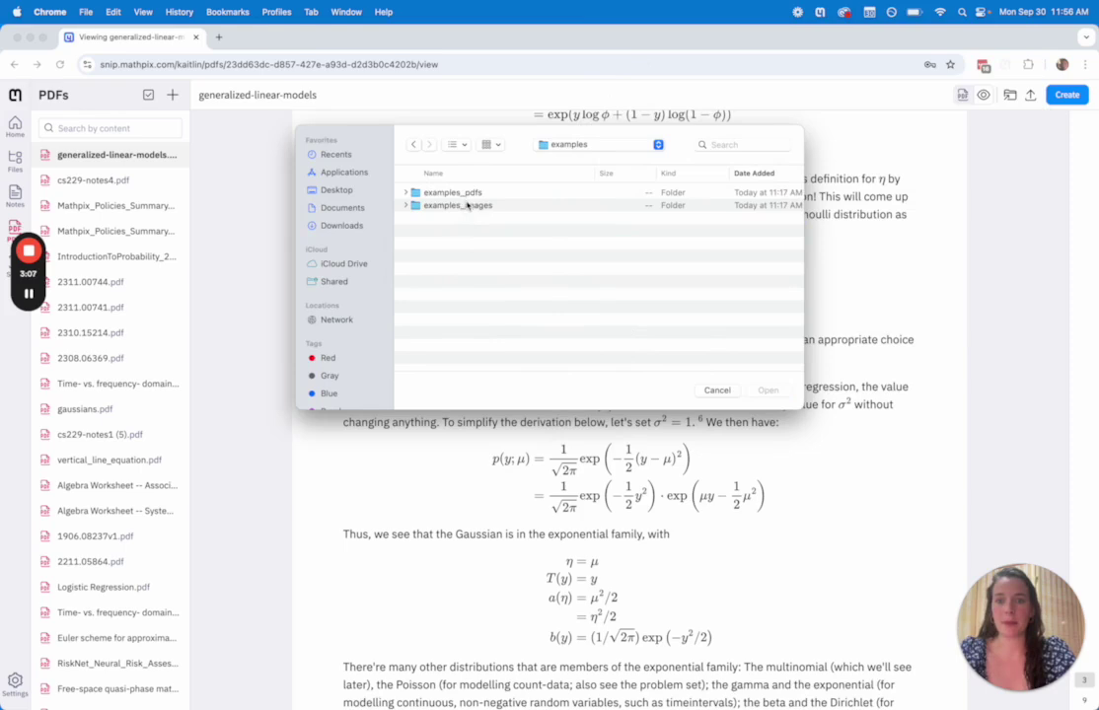
pyautogui.doubleClick(467, 205)
pyautogui.click(466, 194)
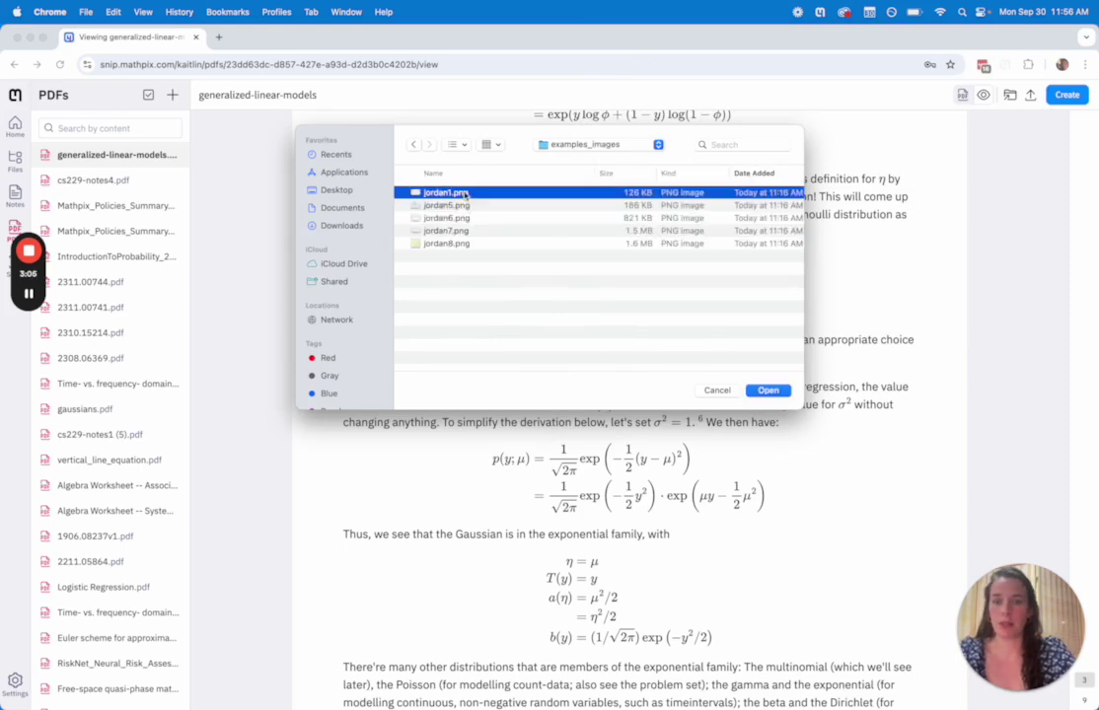
pyautogui.press('super+a')
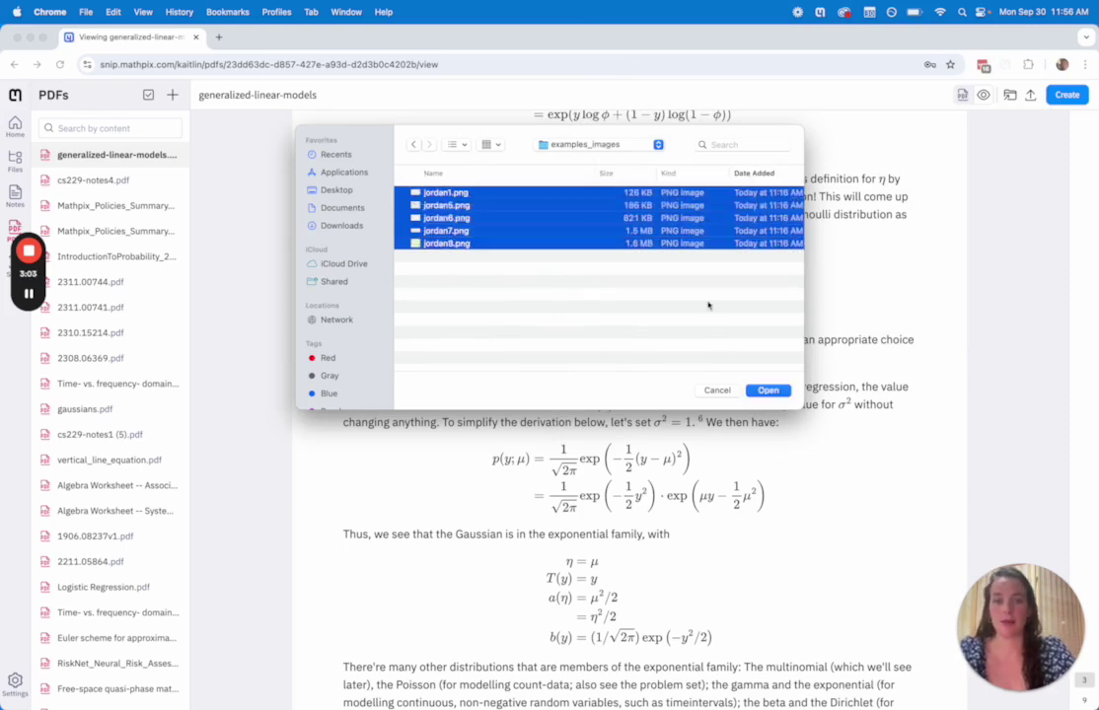
pyautogui.click(769, 391)
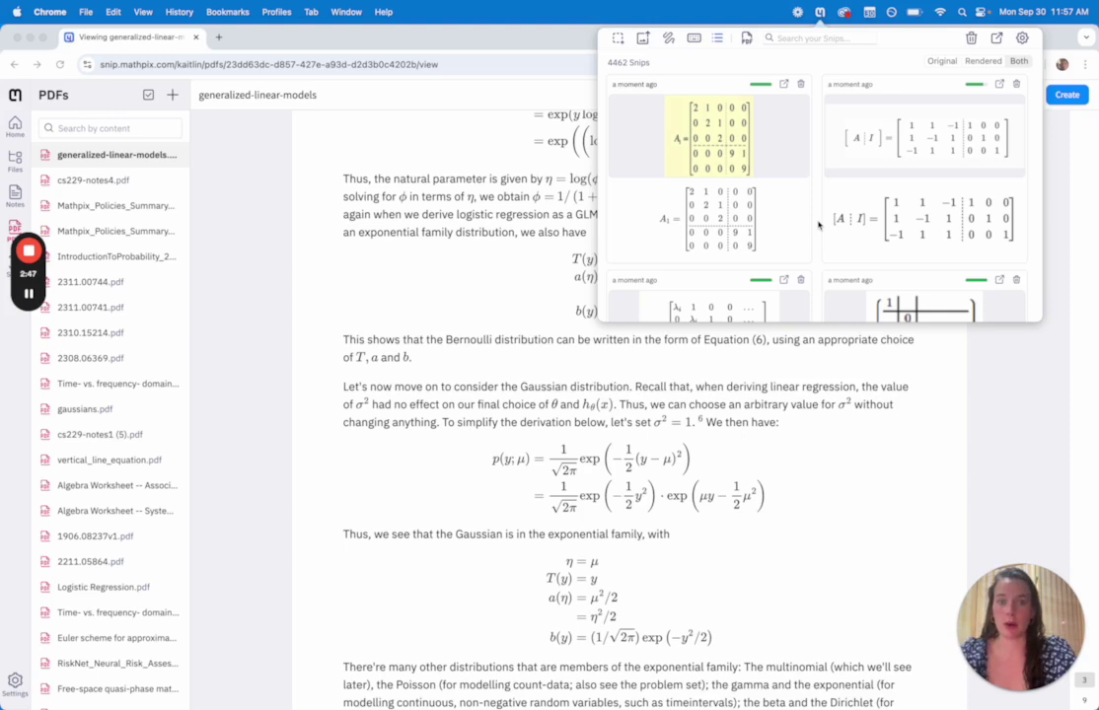
# Review the new snips, then toggle the gallery from Rendered to Original images only
pyautogui.scroll(-1, 815, 212)
pyautogui.scroll(1, 818, 205)
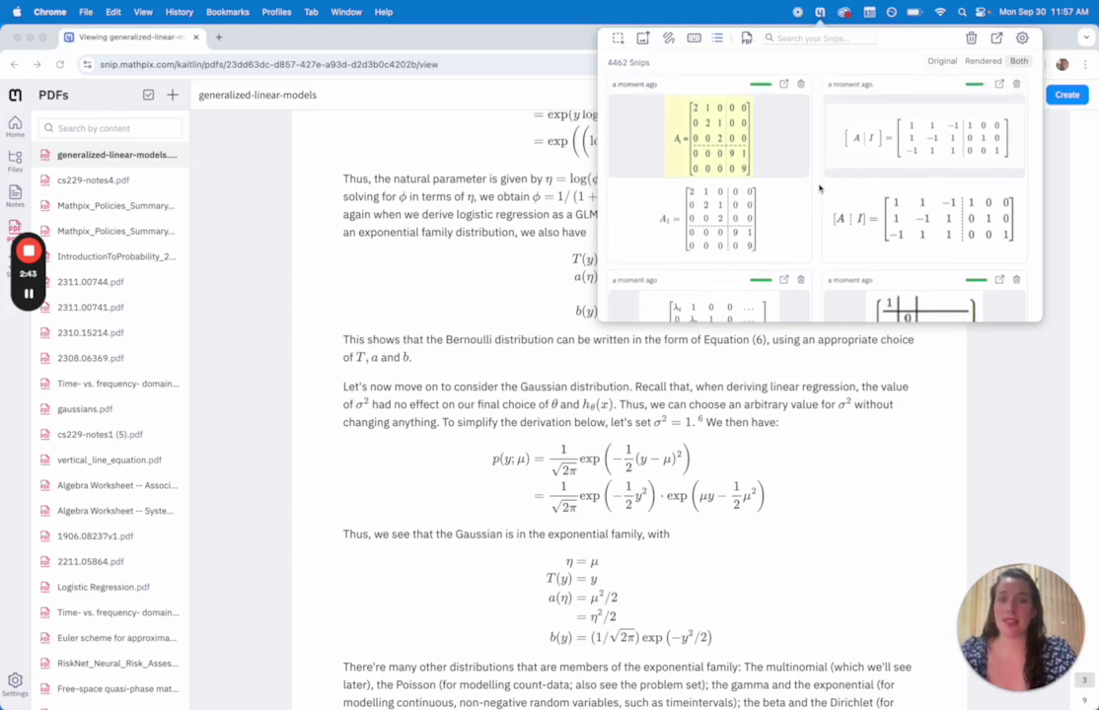
pyautogui.scroll(-1, 868, 158)
pyautogui.scroll(1, 907, 138)
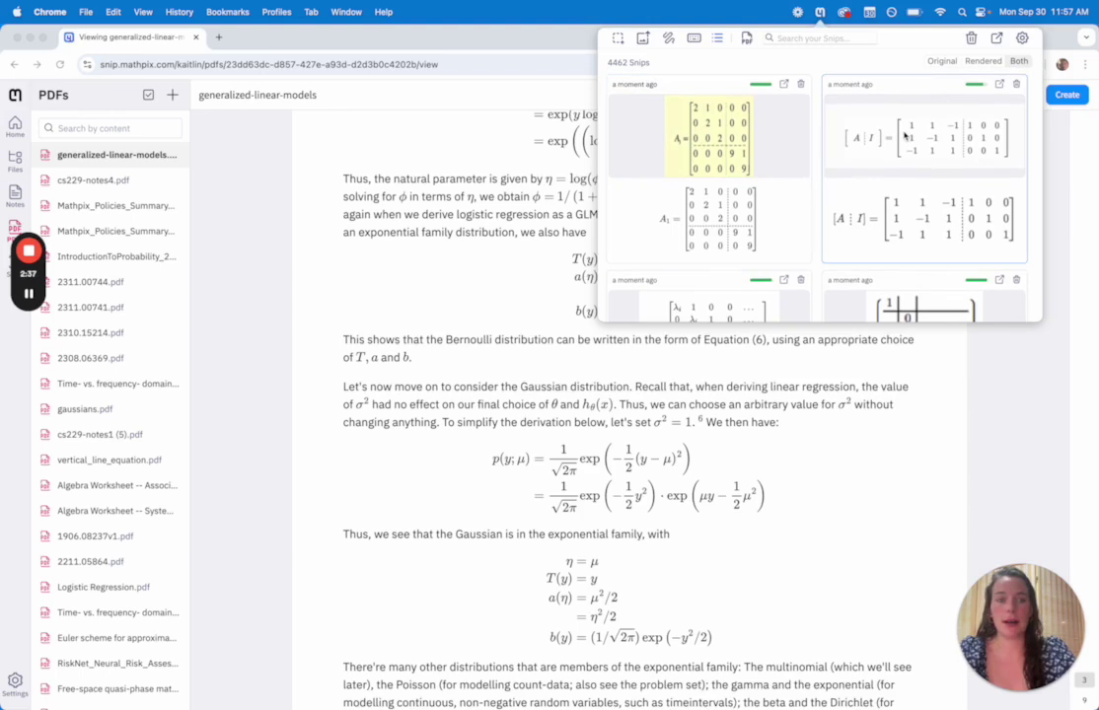
pyautogui.scroll(-2, 896, 185)
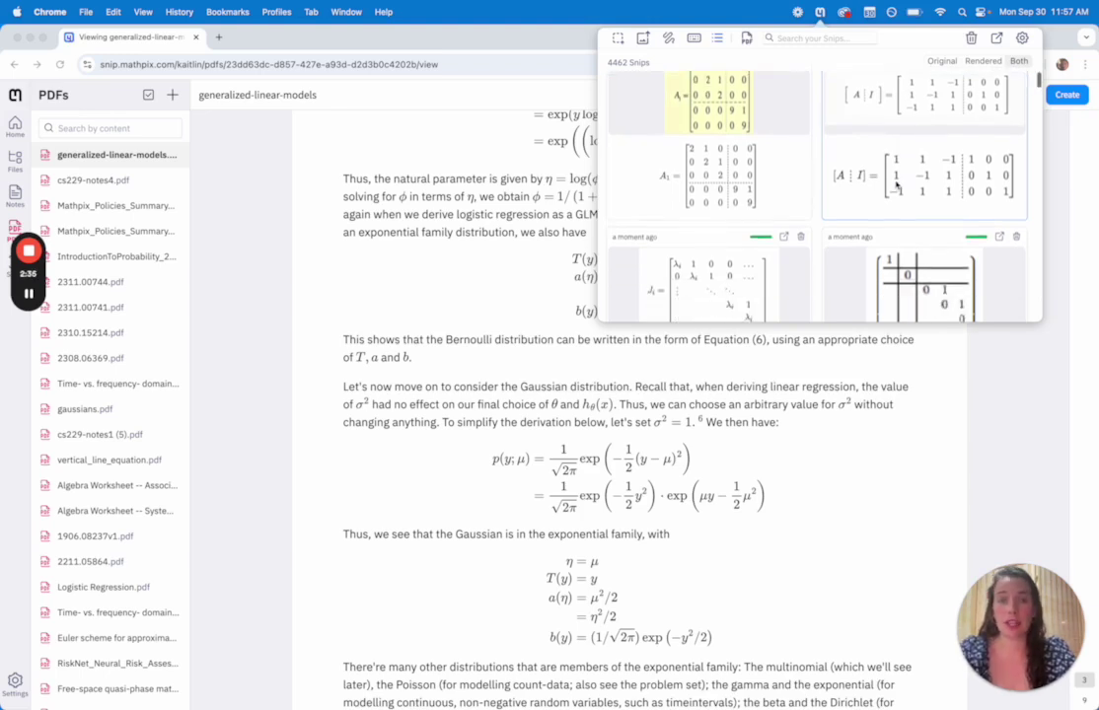
pyautogui.scroll(2, 896, 184)
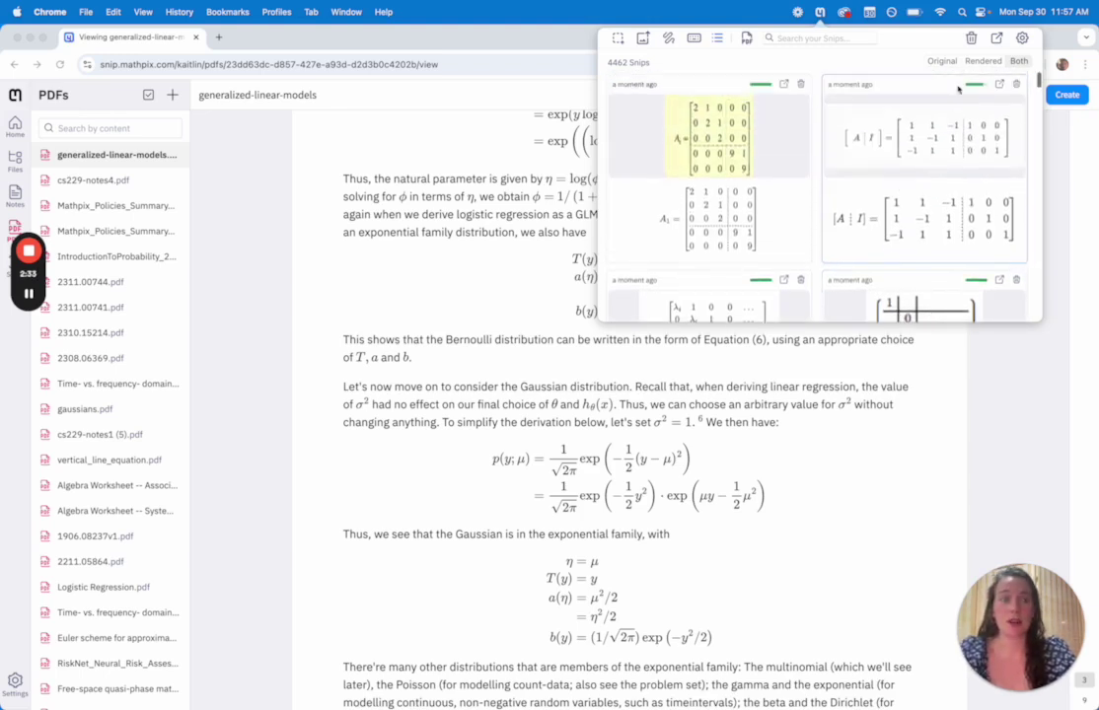
pyautogui.click(982, 61)
pyautogui.click(942, 62)
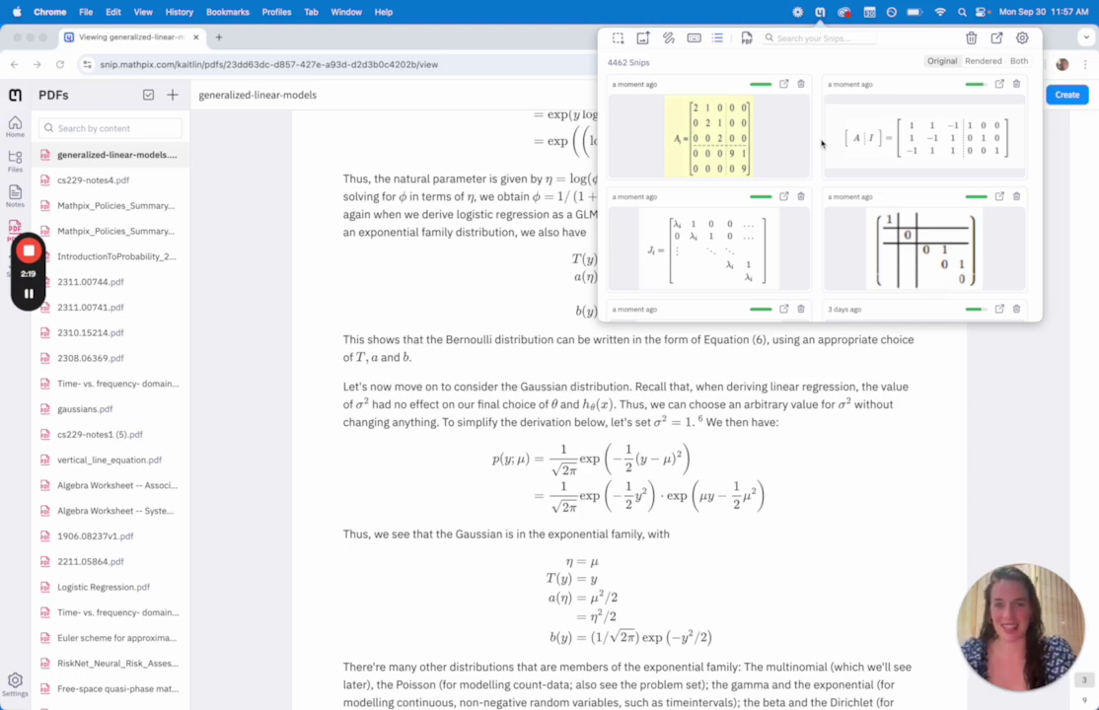
pyautogui.scroll(-10, 821, 144)
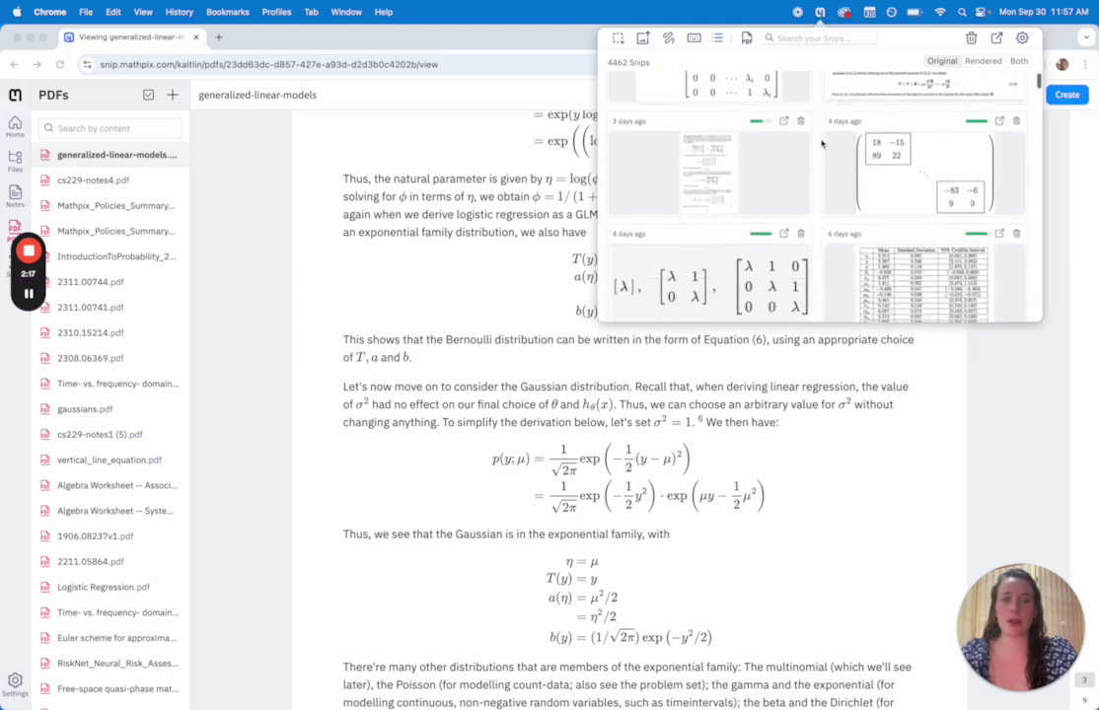
pyautogui.scroll(-10, 821, 144)
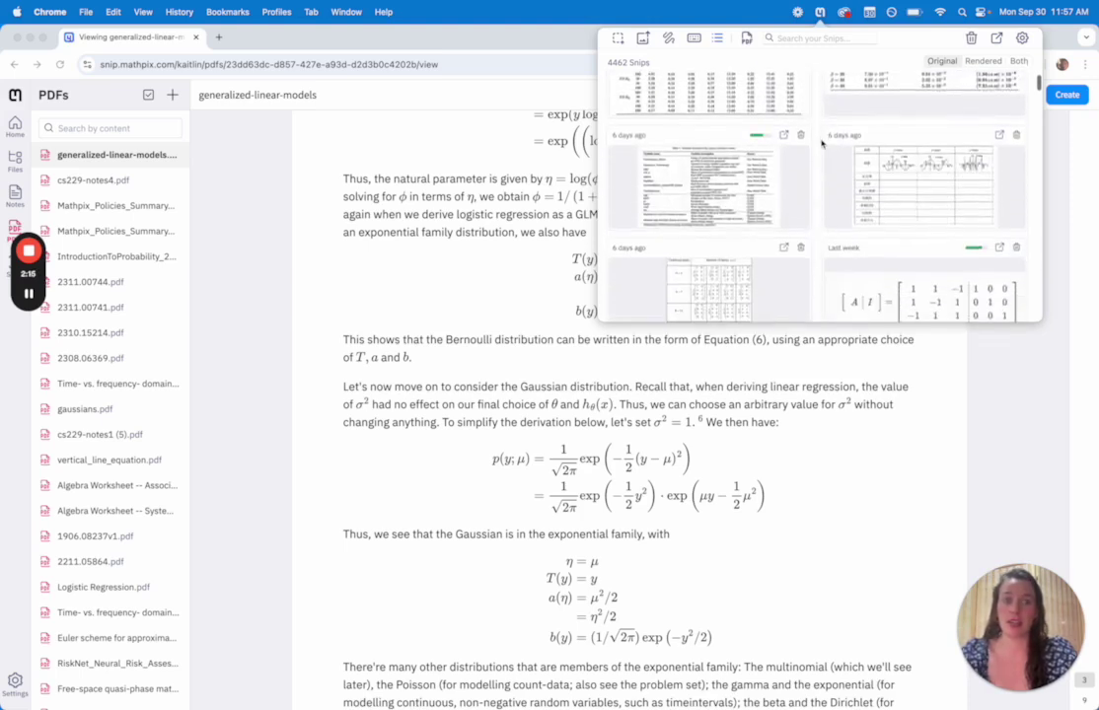
pyautogui.scroll(15, 822, 144)
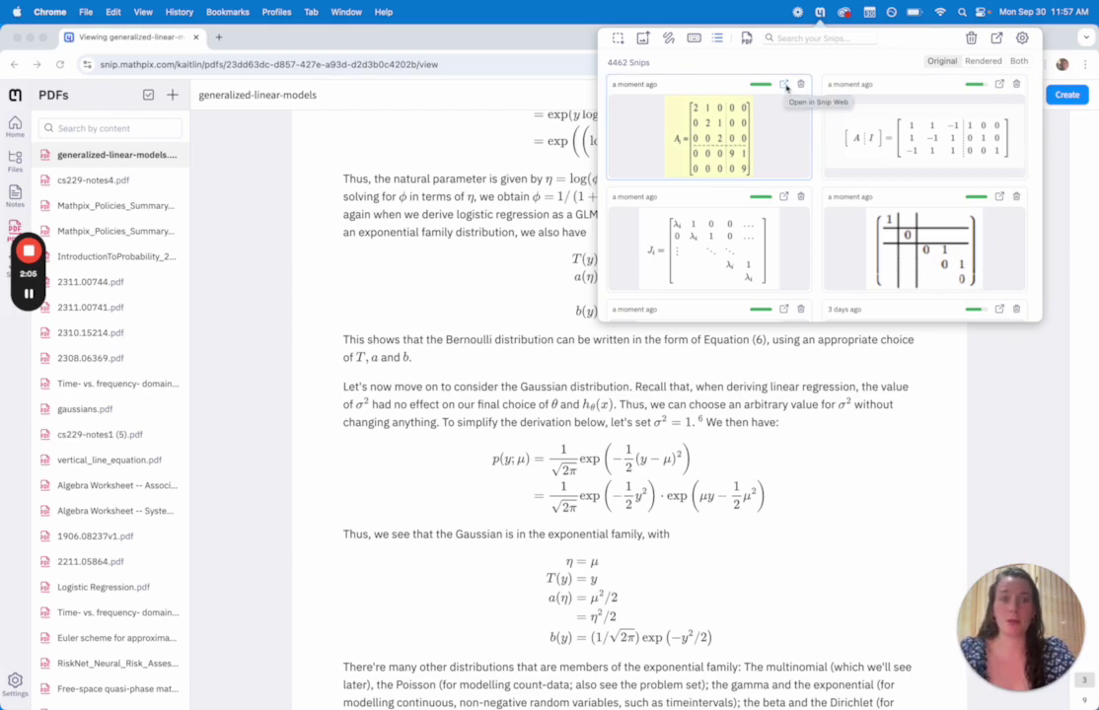
# Open the A₁ matrix snip in Snip Web and browse its LaTeX, AsciiMath and MathML exports
pyautogui.click(785, 85)
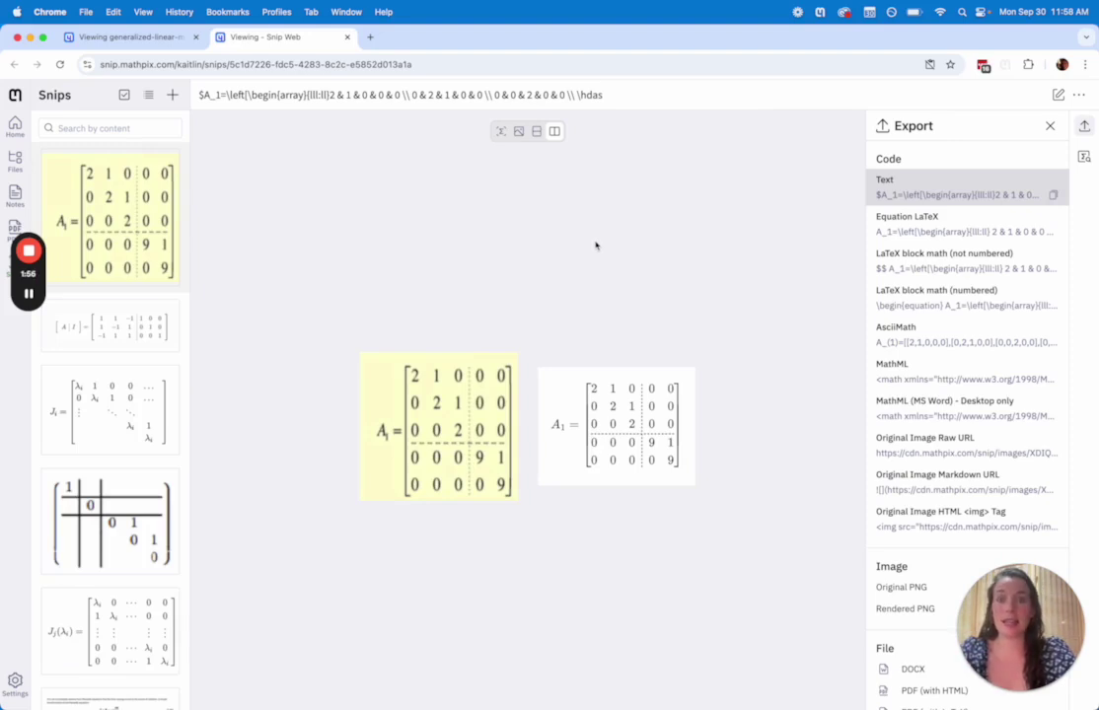
pyautogui.scroll(-1, 913, 312)
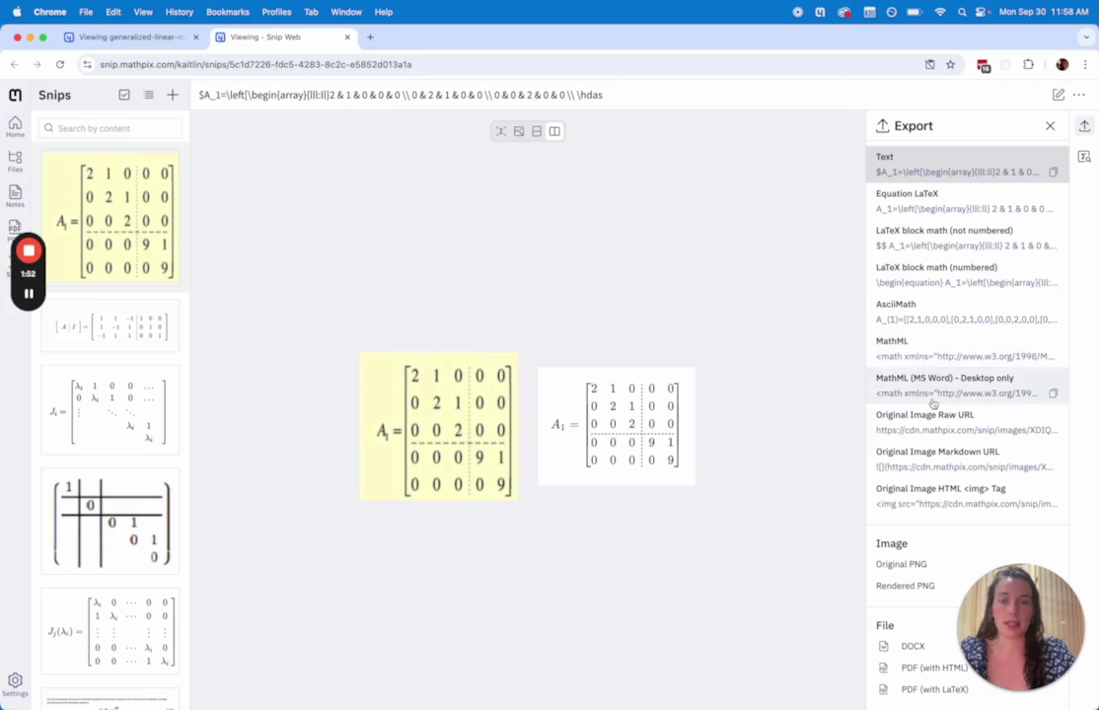
pyautogui.scroll(1, 902, 402)
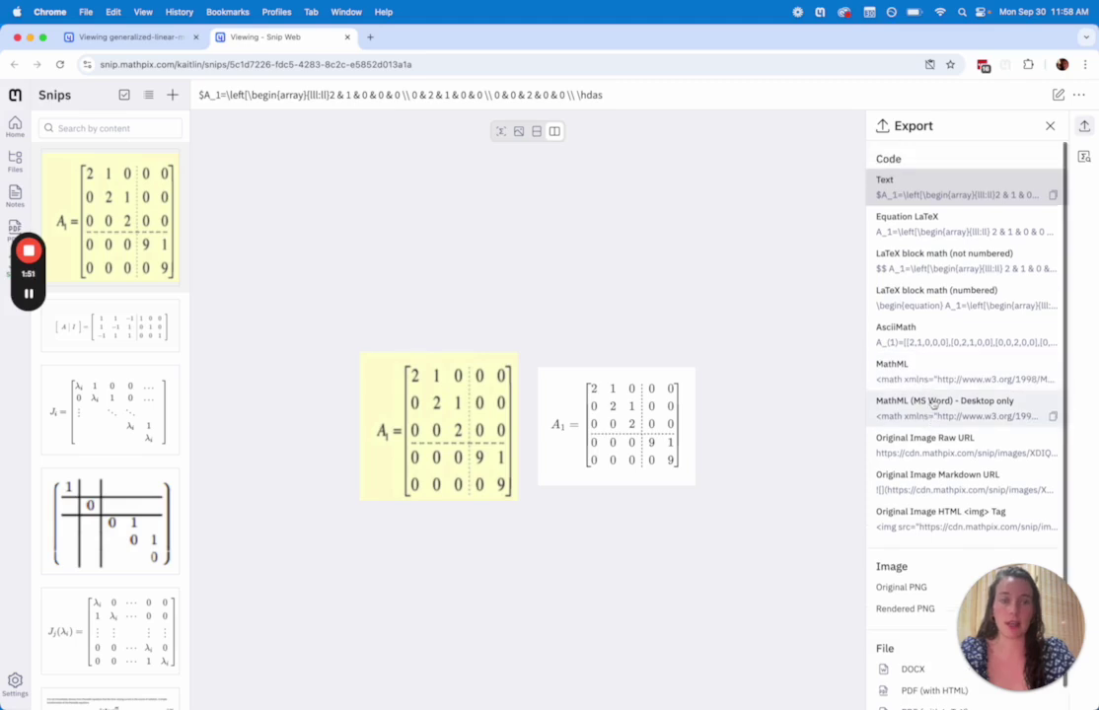
# Delete the [A | I] augmented matrix snip and reopen the snips list to check 4460 remain
pyautogui.click(820, 11)
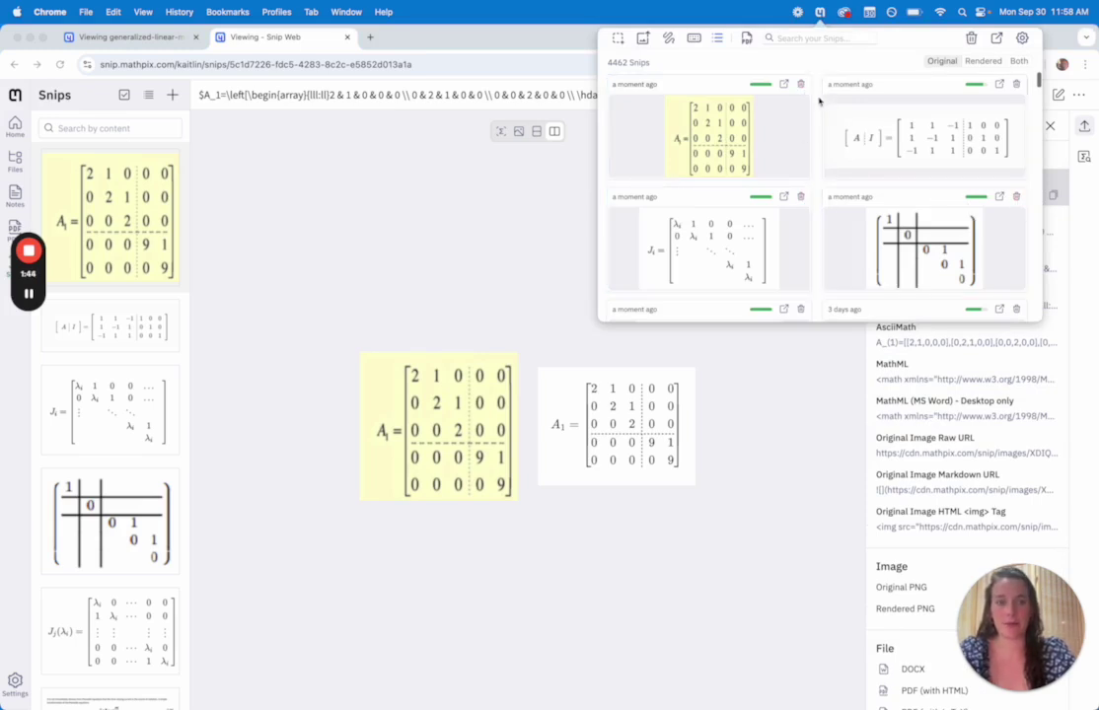
pyautogui.click(1017, 85)
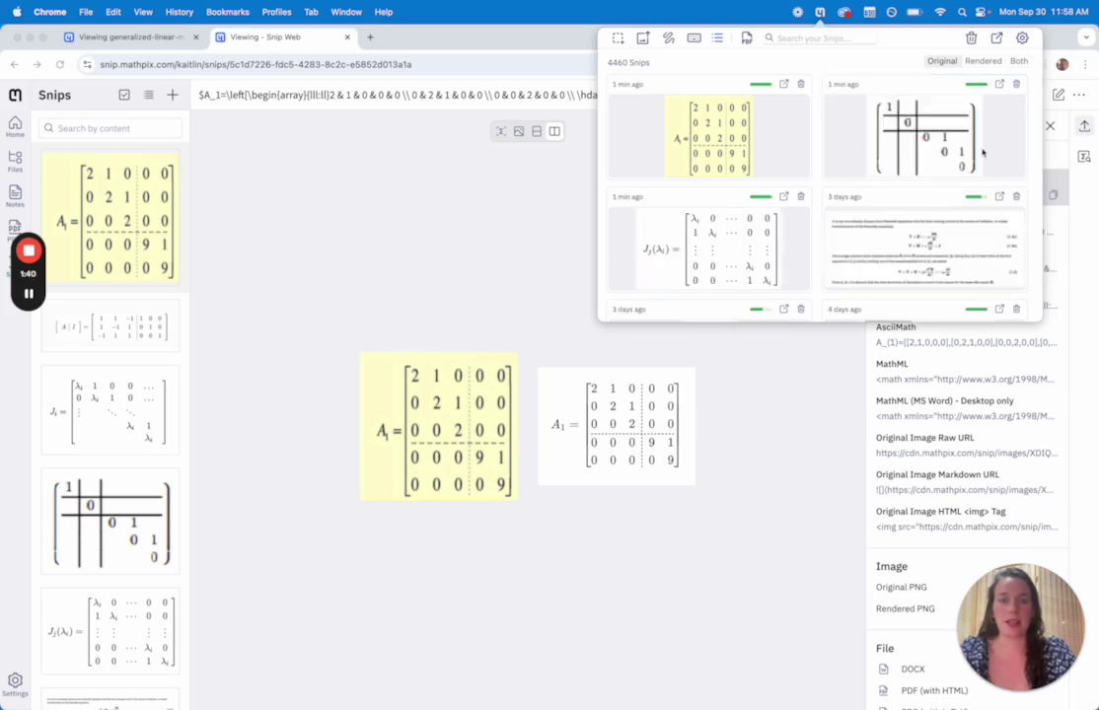
pyautogui.click(336, 291)
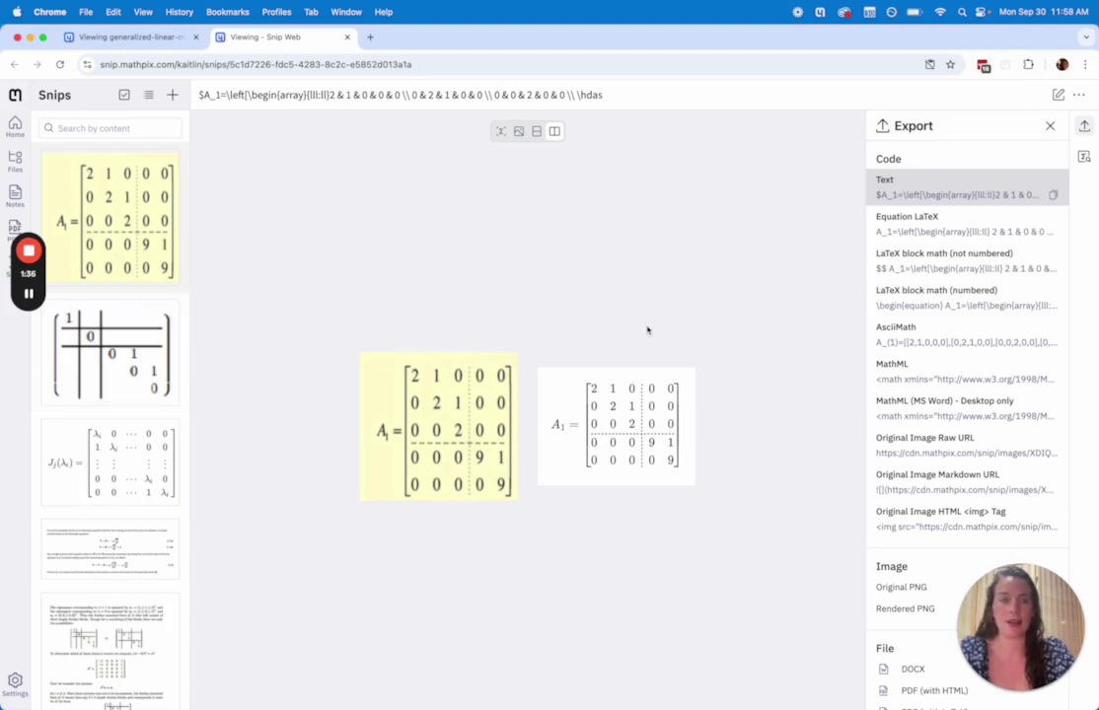
pyautogui.click(819, 13)
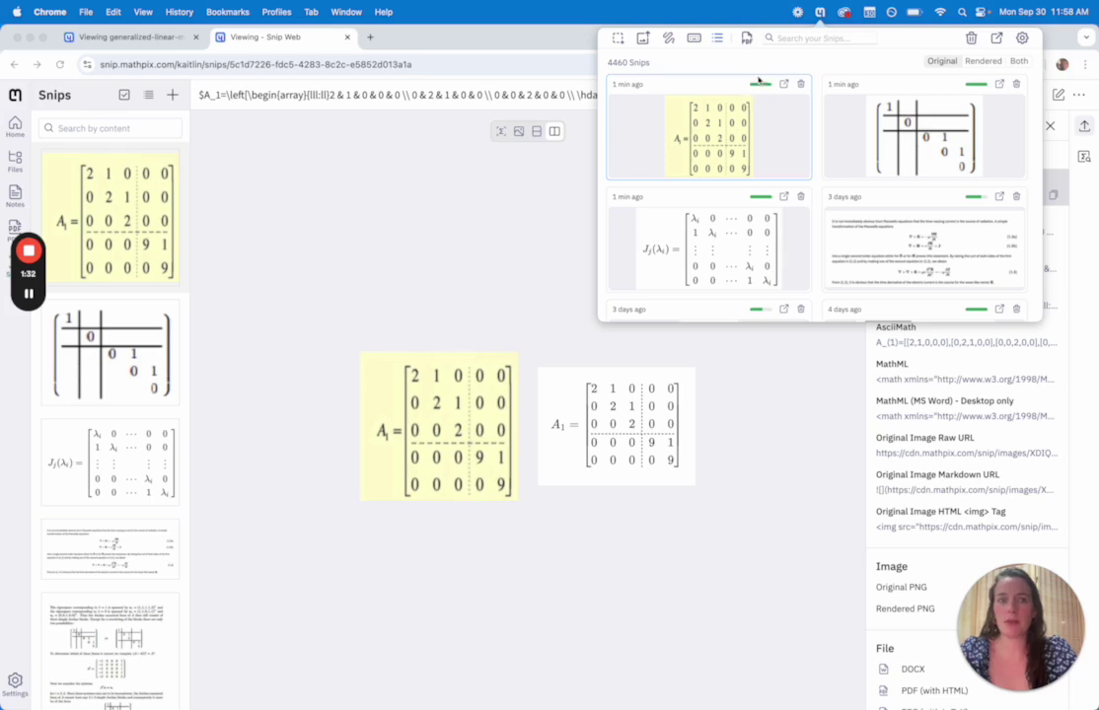
pyautogui.scroll(-3, 755, 118)
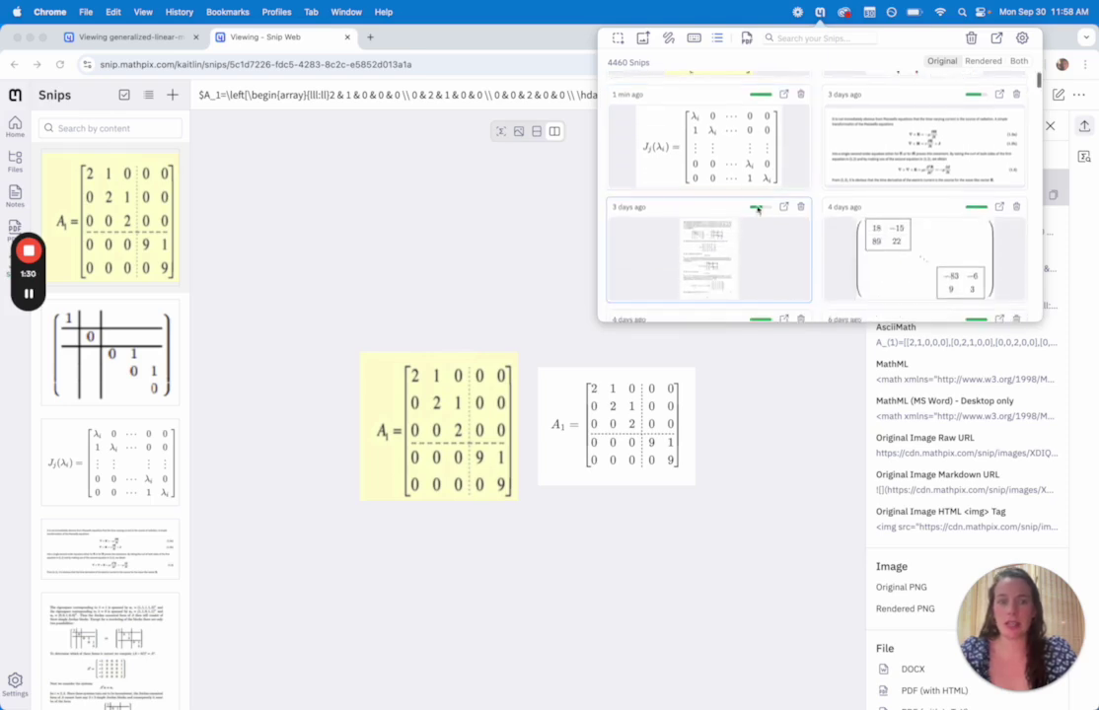
pyautogui.scroll(3, 759, 212)
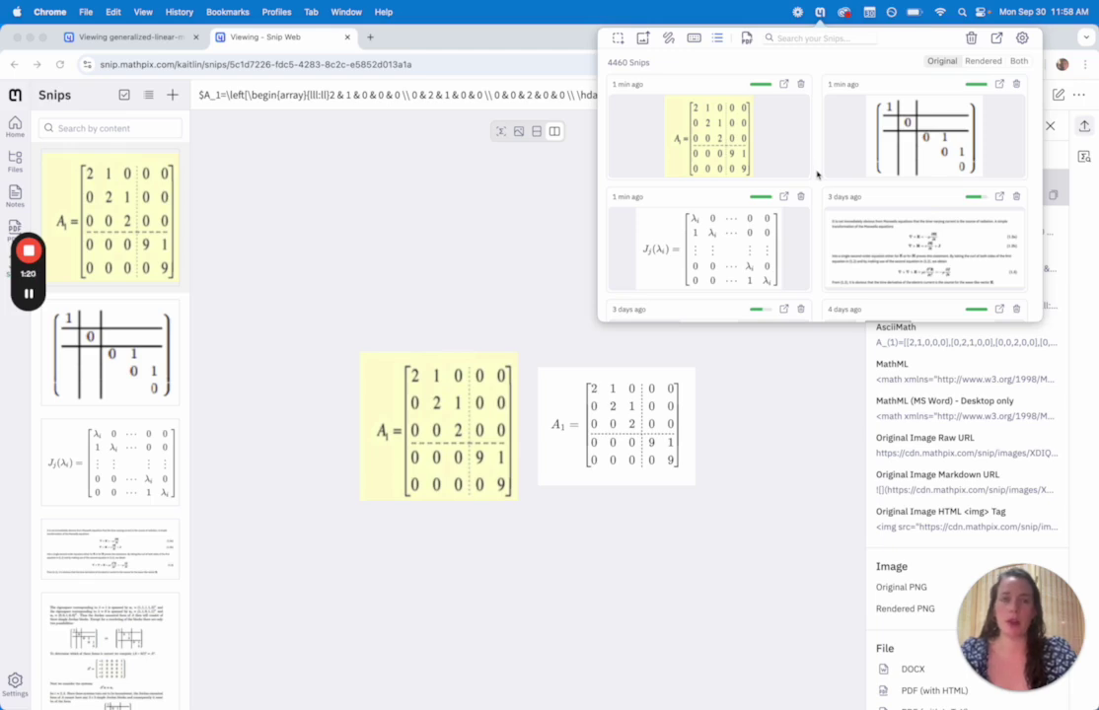
pyautogui.scroll(-1, 817, 178)
pyautogui.scroll(1, 817, 180)
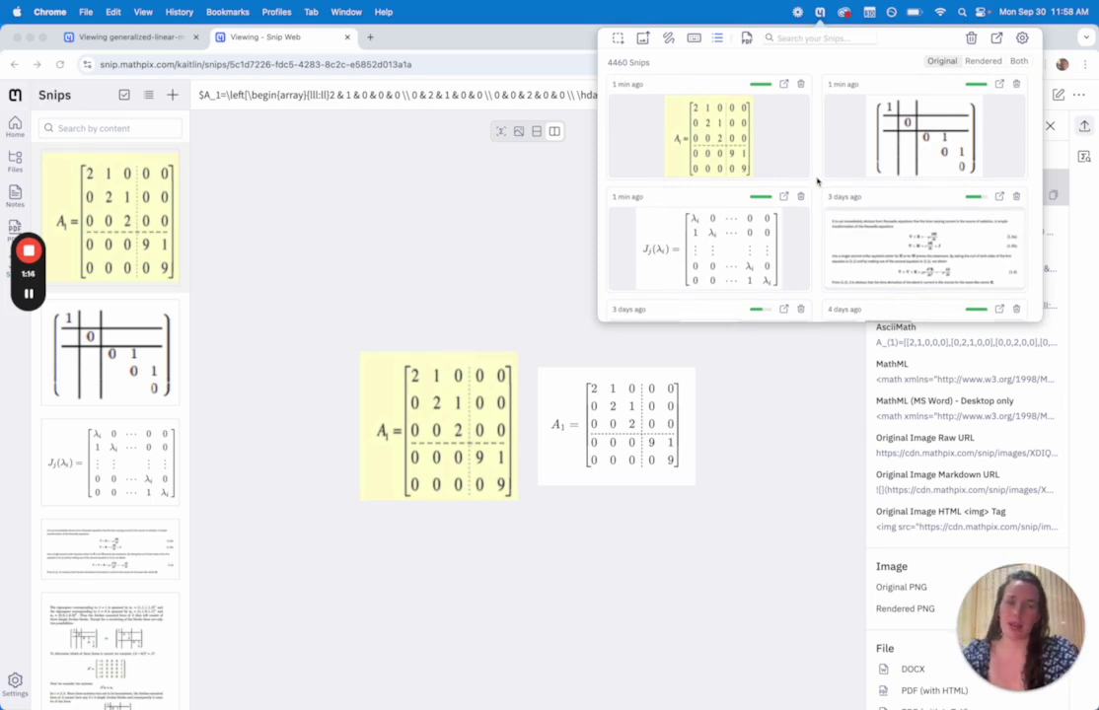
pyautogui.click(747, 38)
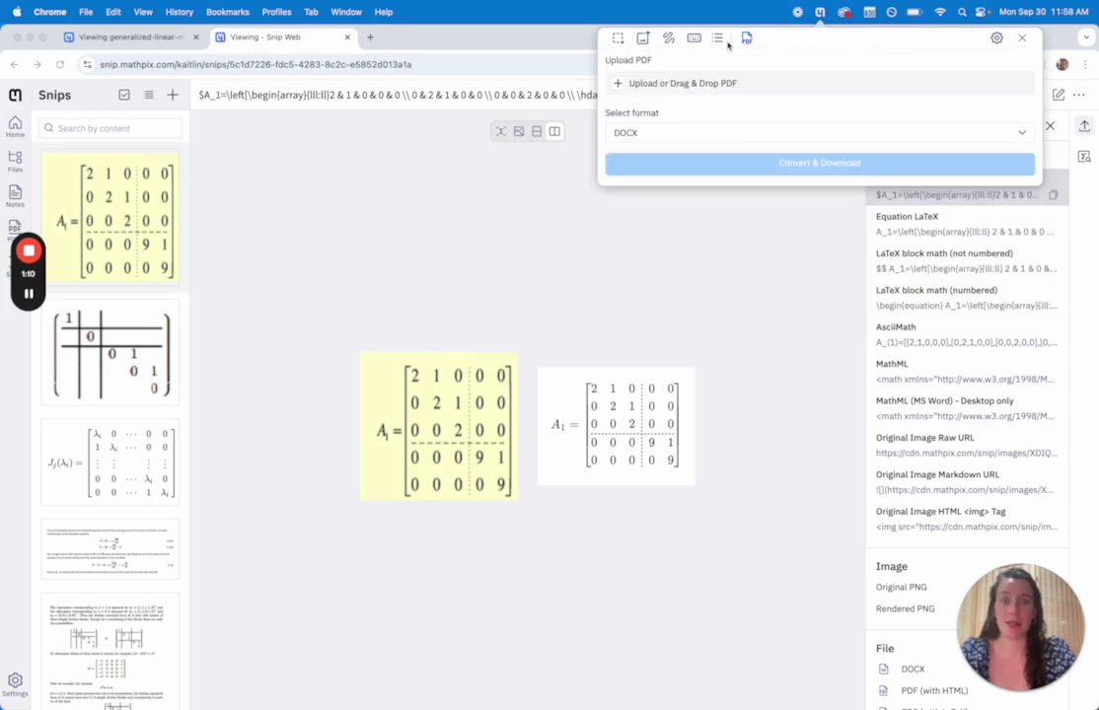
pyautogui.click(717, 41)
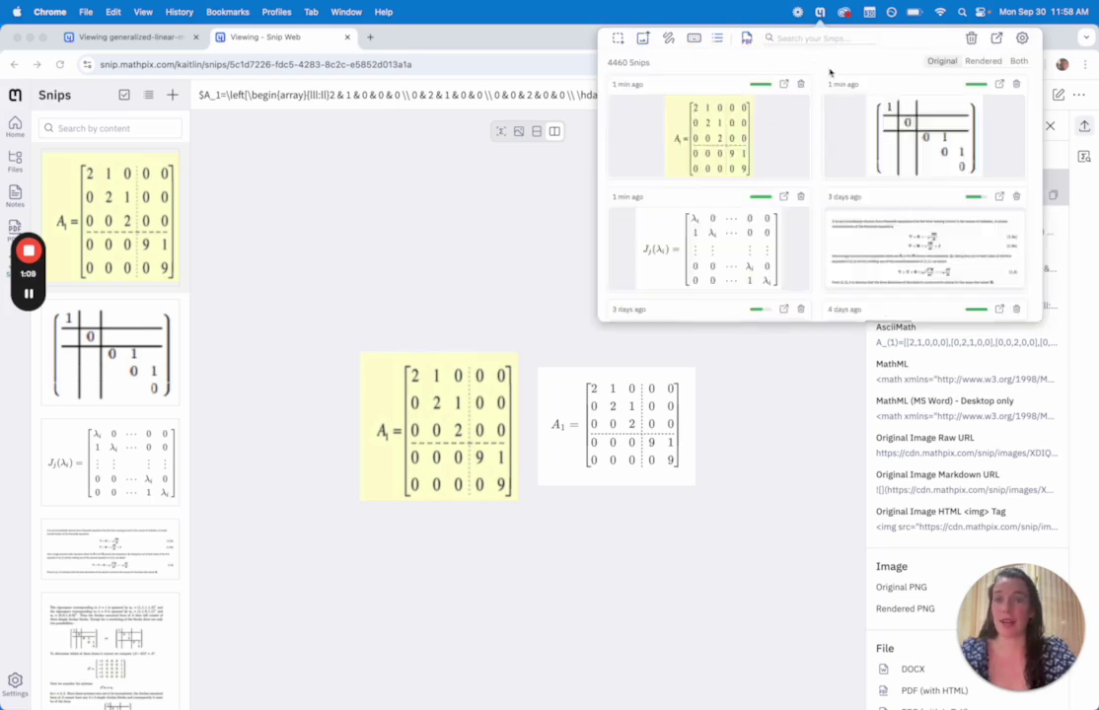